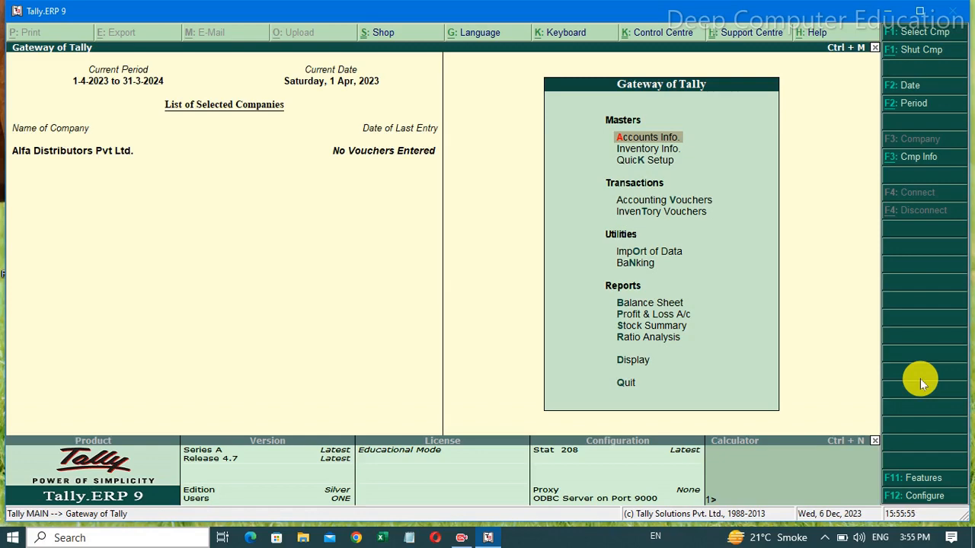
- Display the company's list of accounts to review its existing groups and ledgers, and return to the Gateway of Tally
key(d)
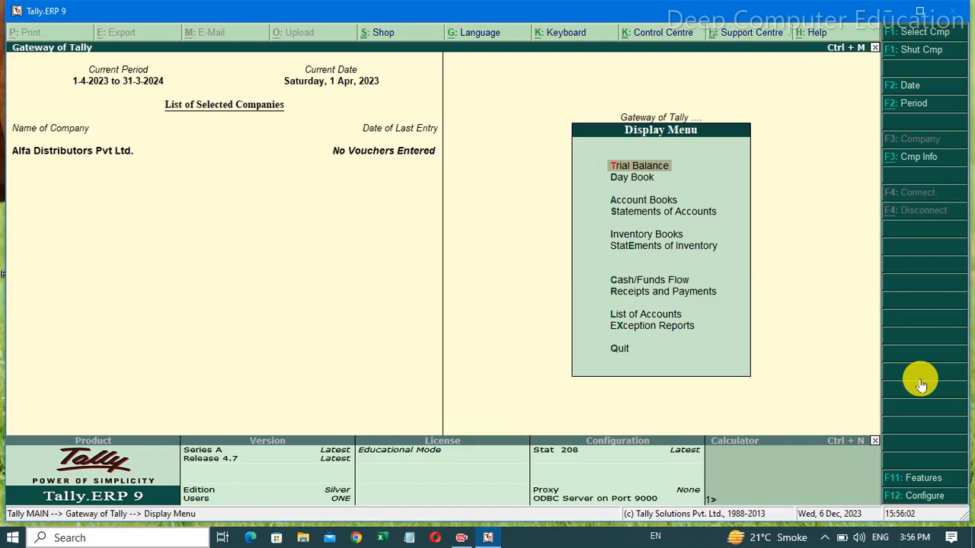
key(l)
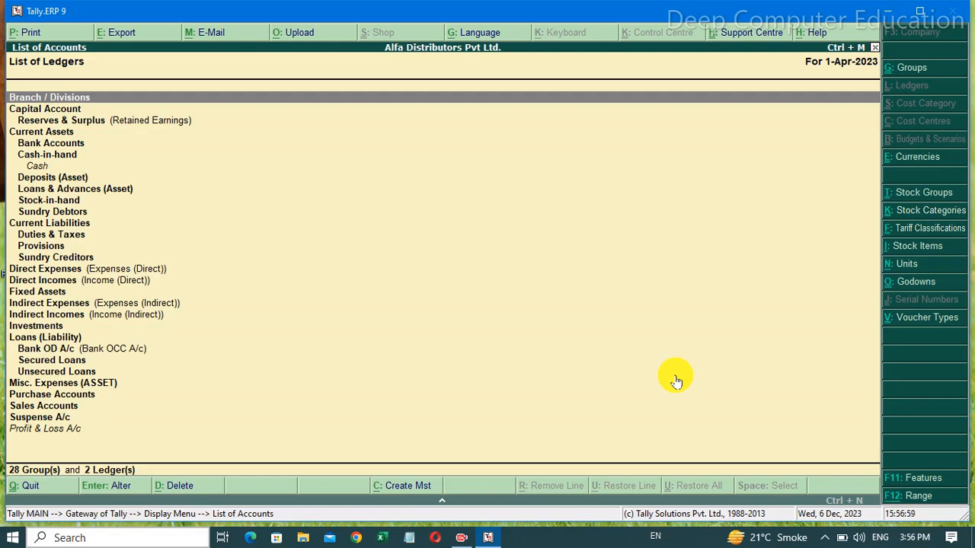
key(Escape)
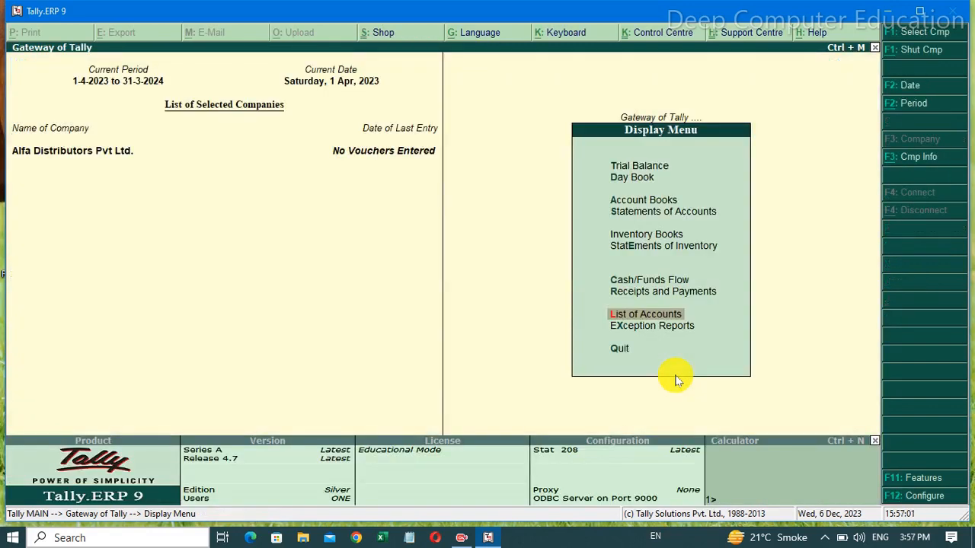
key(Escape)
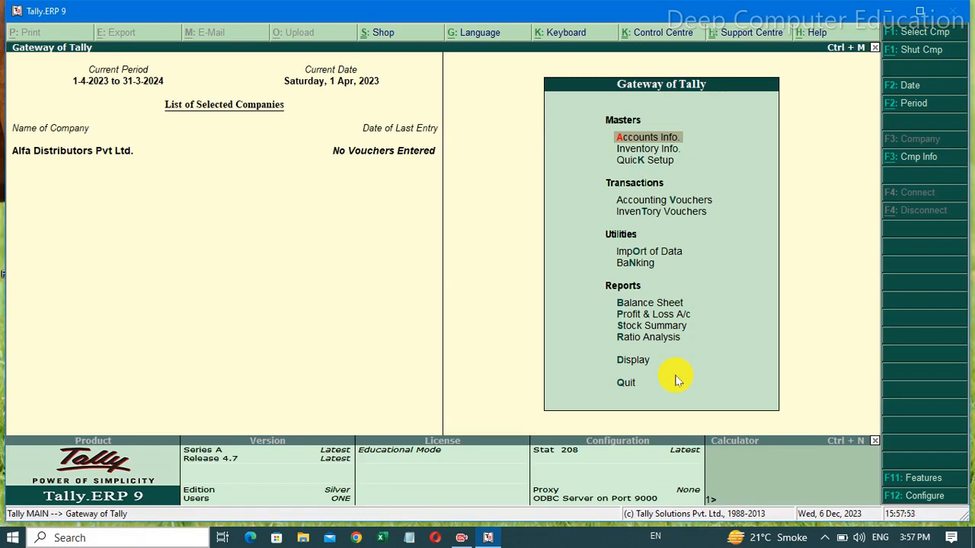
- Open the creation form for a single accounting group
key(Return)
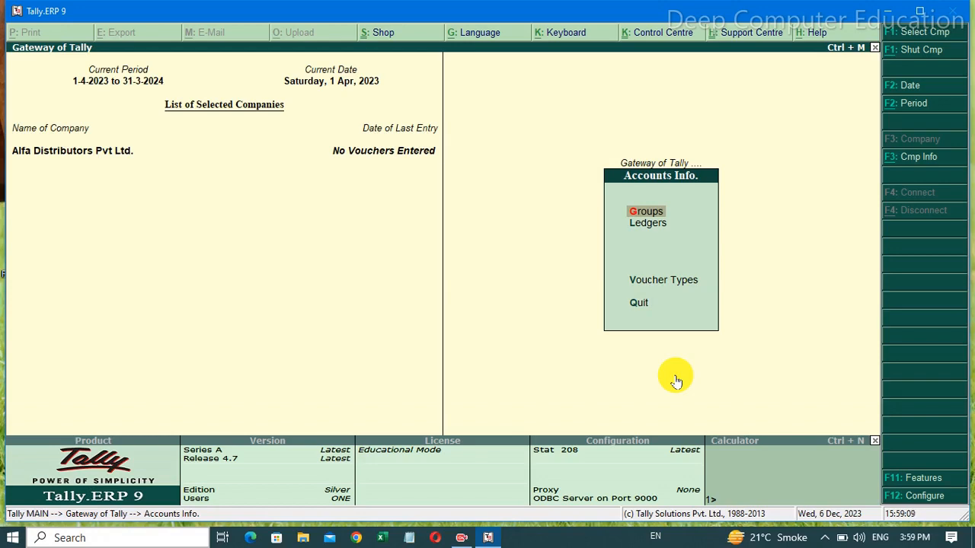
key(Return)
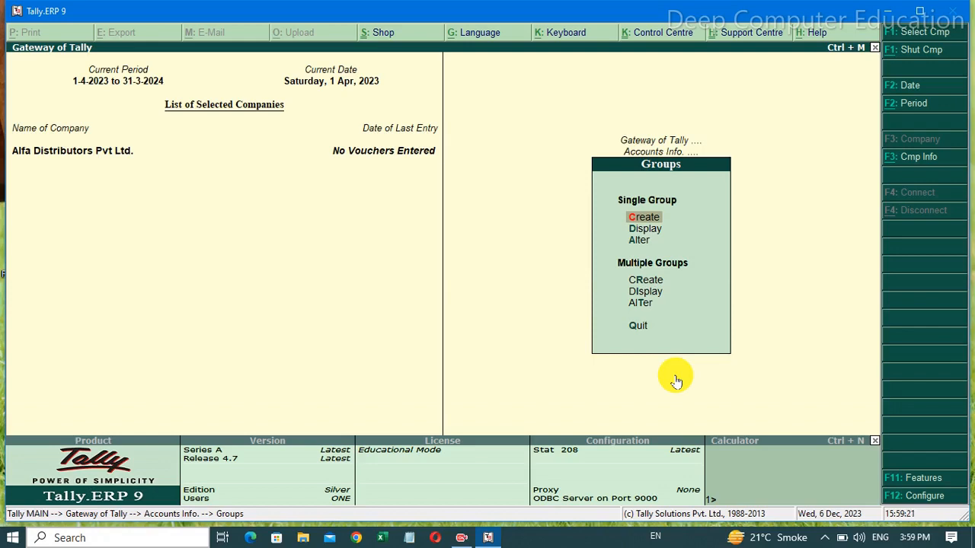
key(Down)
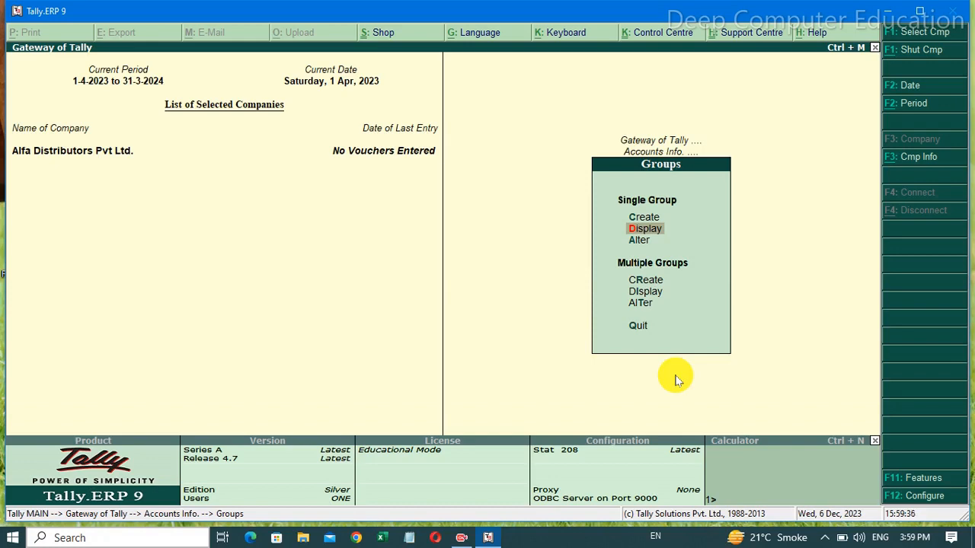
key(Down)
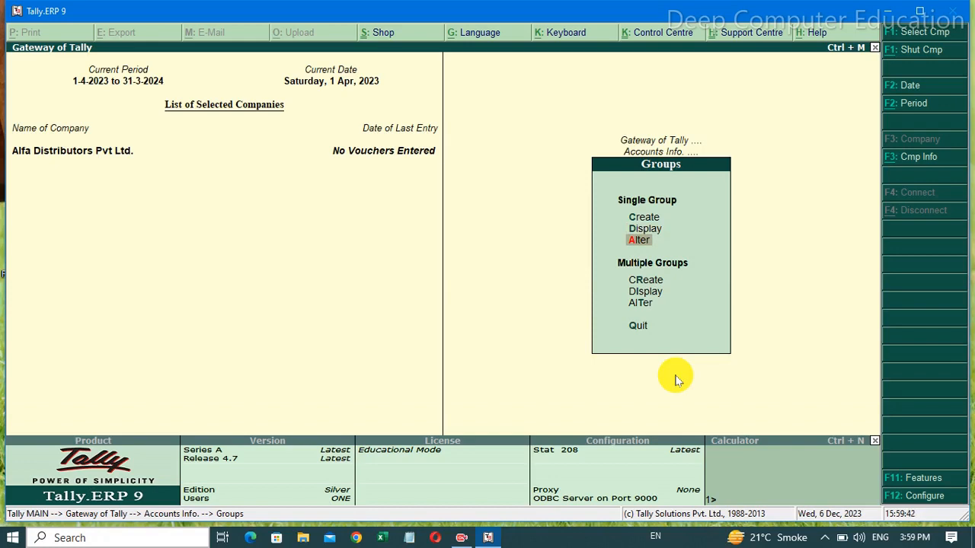
key(Up)
key(Up)
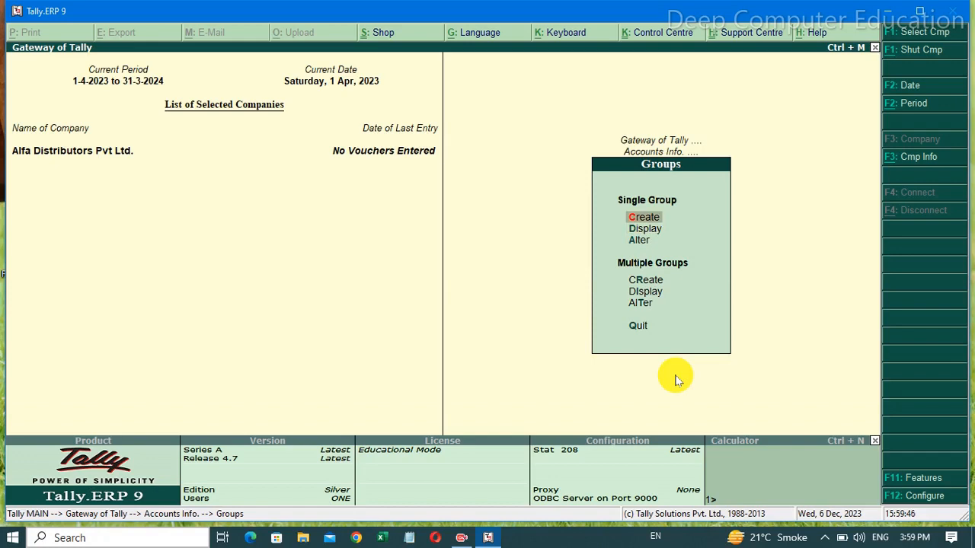
key(Return)
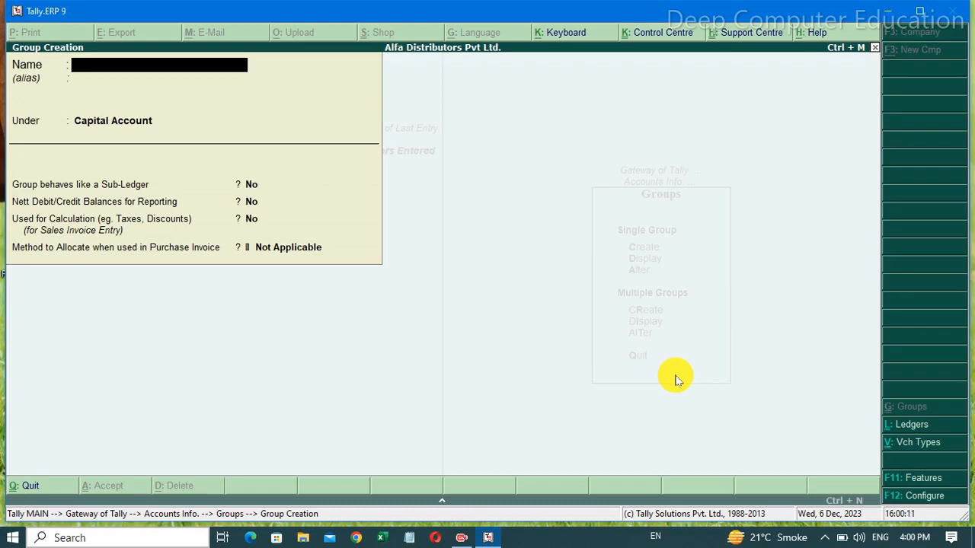
- Create the group South India Debtors under Sundry Debtors, accepting the default settings
text(South India Debtors)
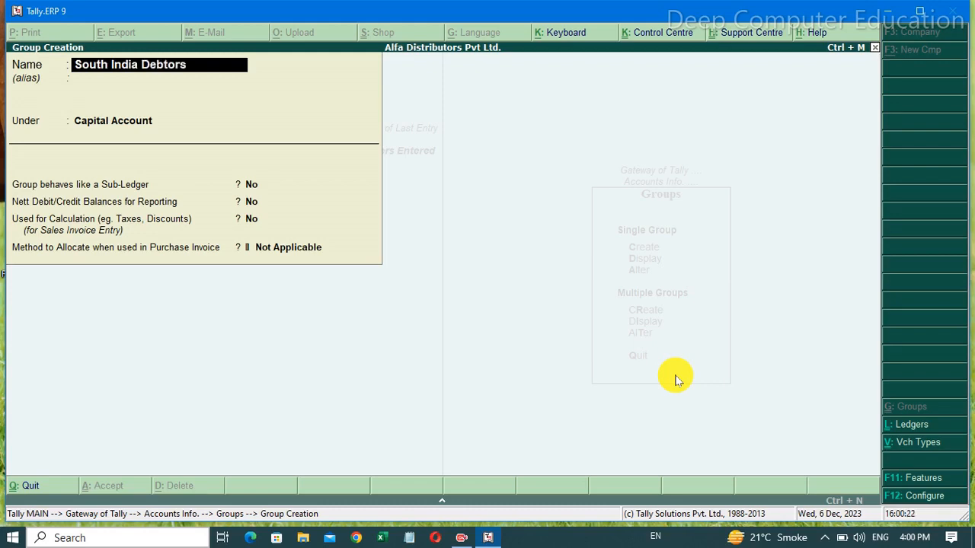
key(Return)
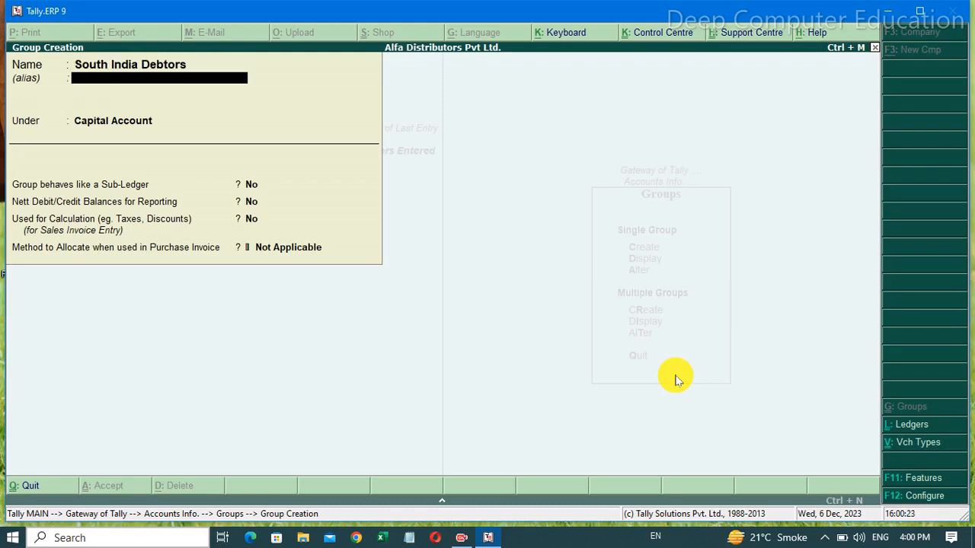
key(Return)
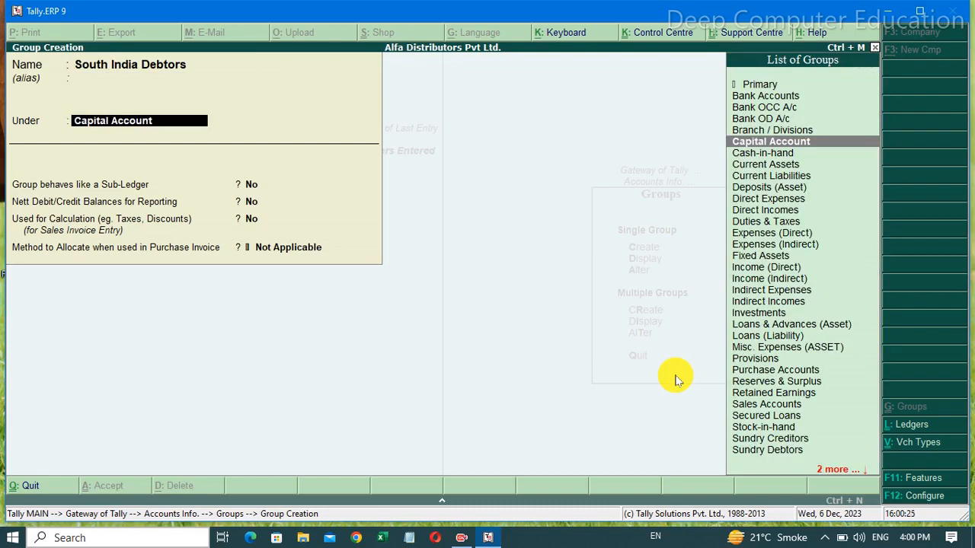
text(Sun)
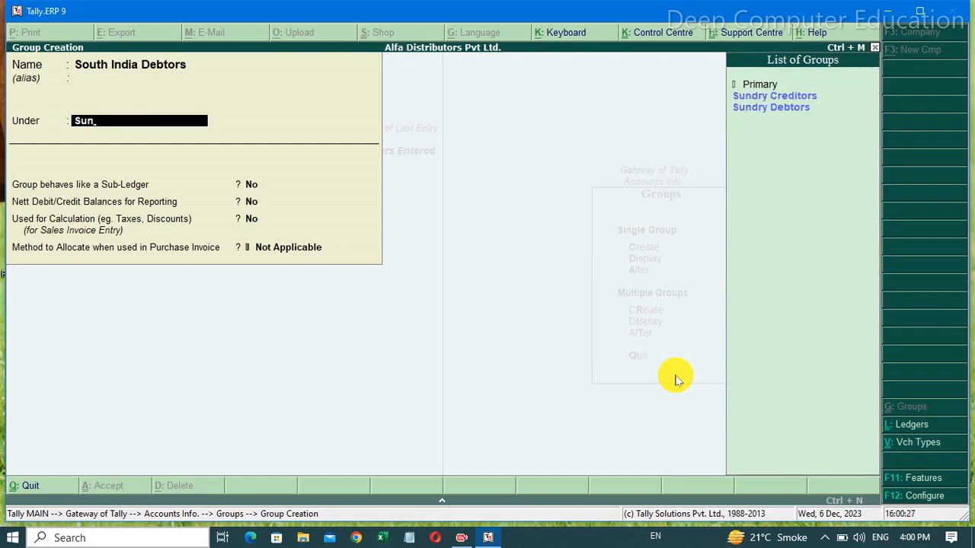
key(Down)
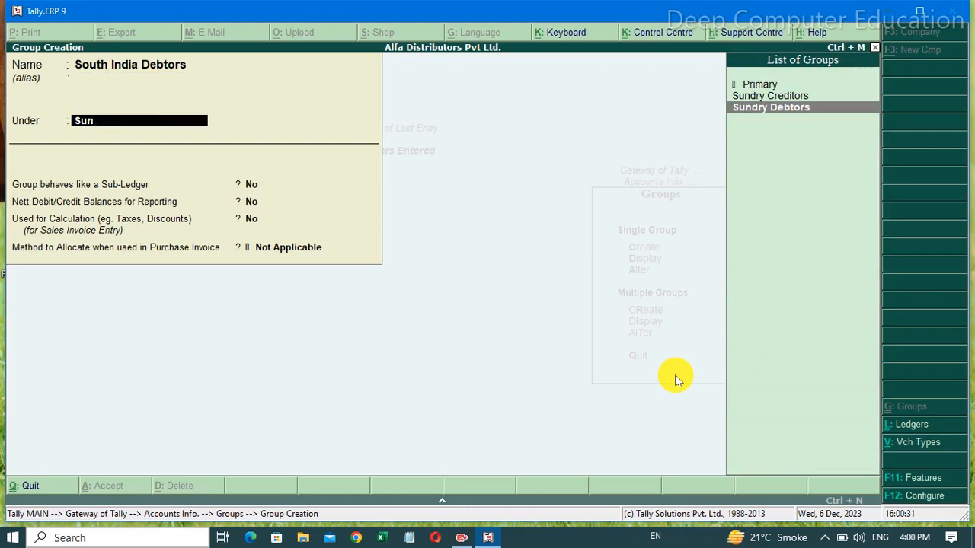
key(Return)
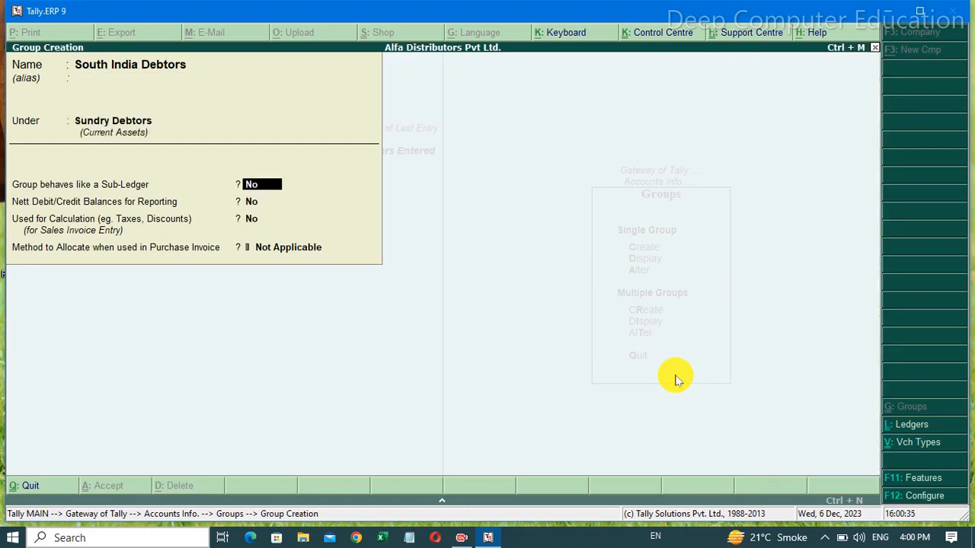
key(Return)
key(Return)
key(Return)
key(Return)
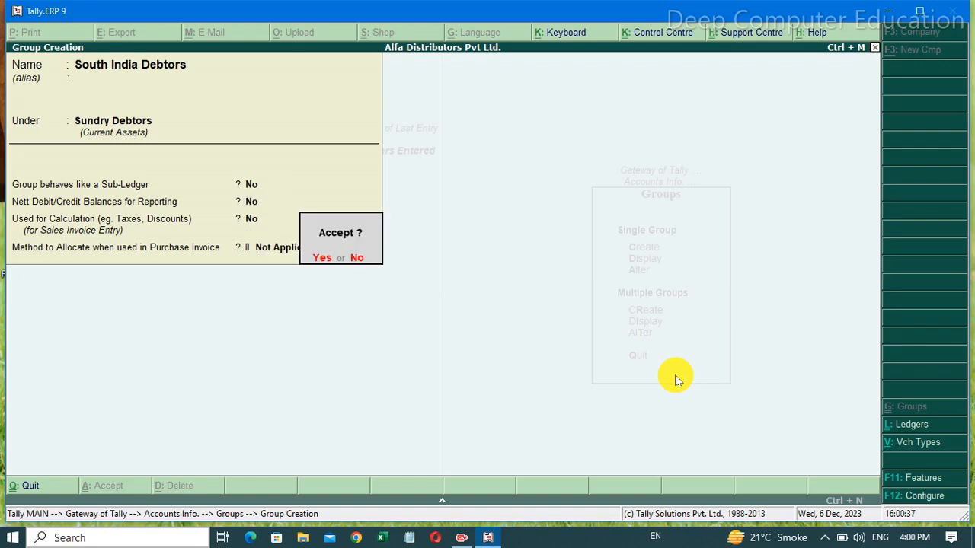
key(Return)
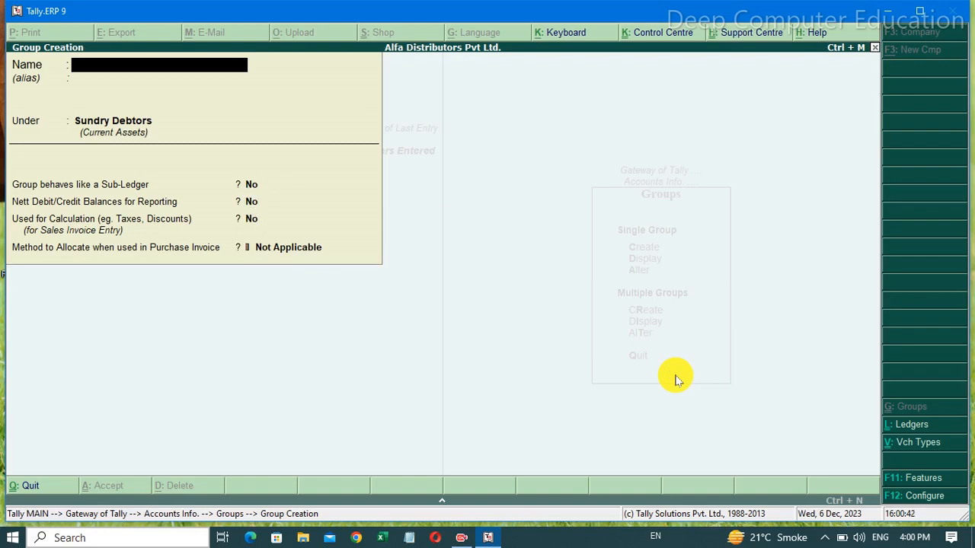
- Create the group North India Debtors under Sundry Debtors with the default settings
text(North India Debt)
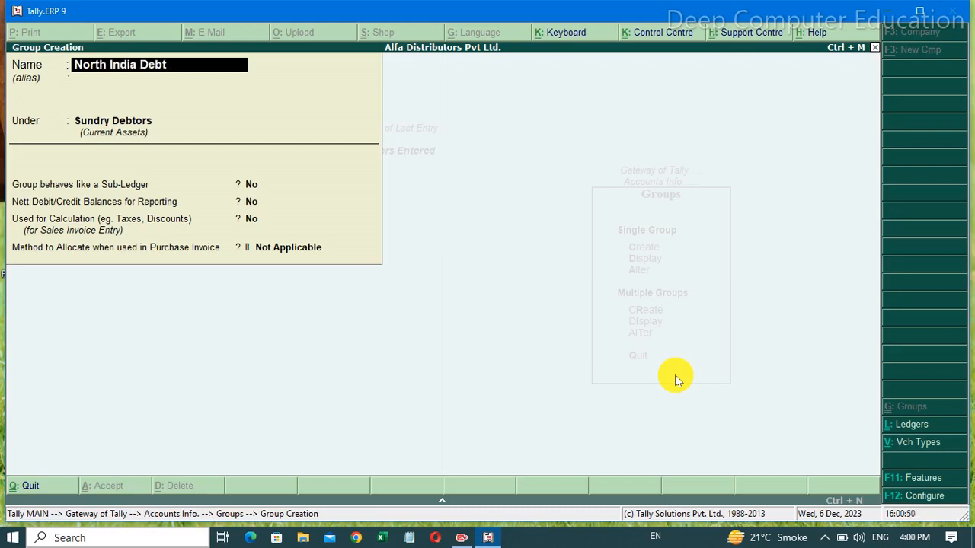
text(ors)
key(Return)
key(Return)
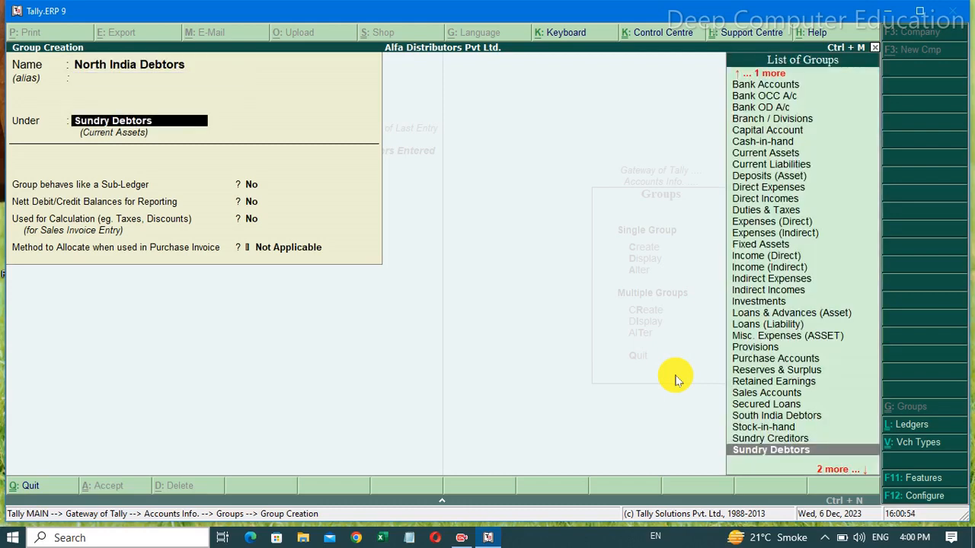
key(Return)
key(Return)
key(Return)
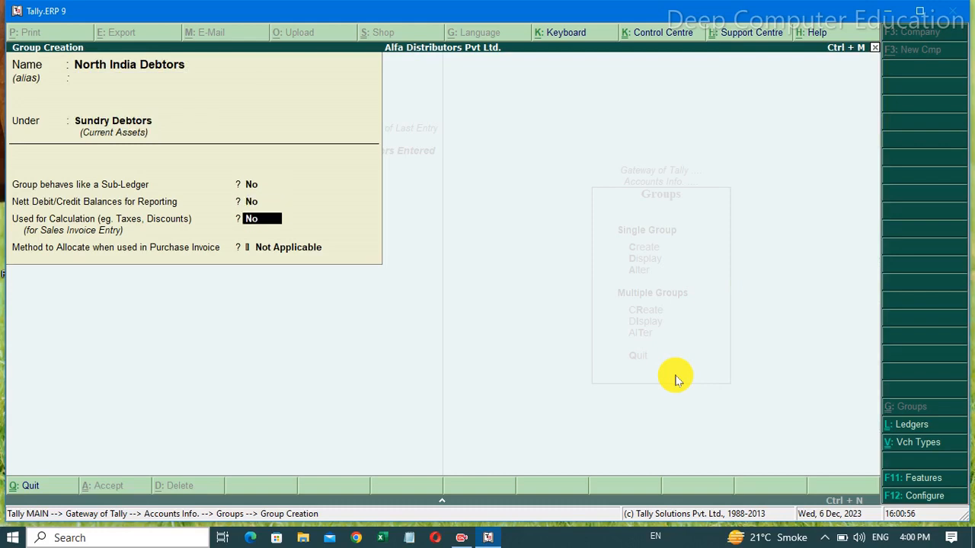
key(Return)
key(Return)
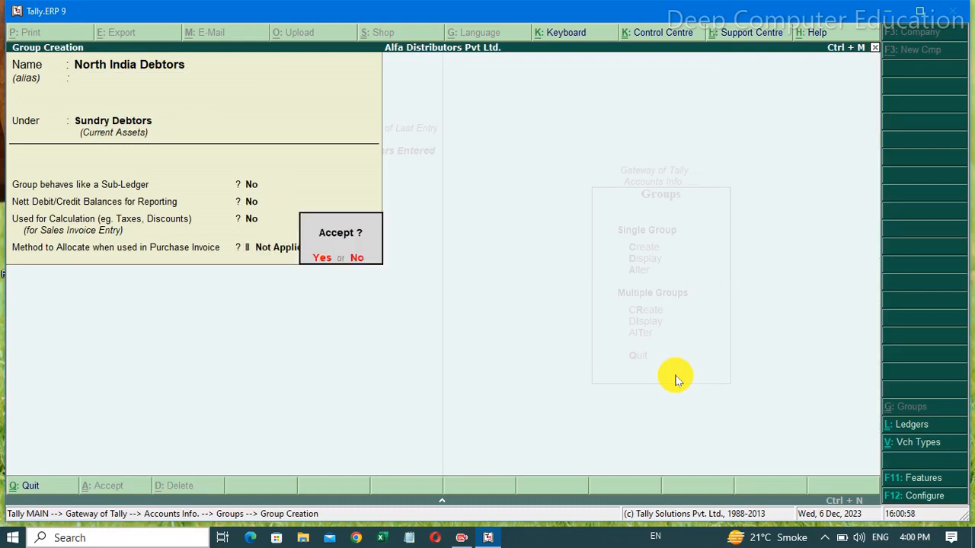
key(Return)
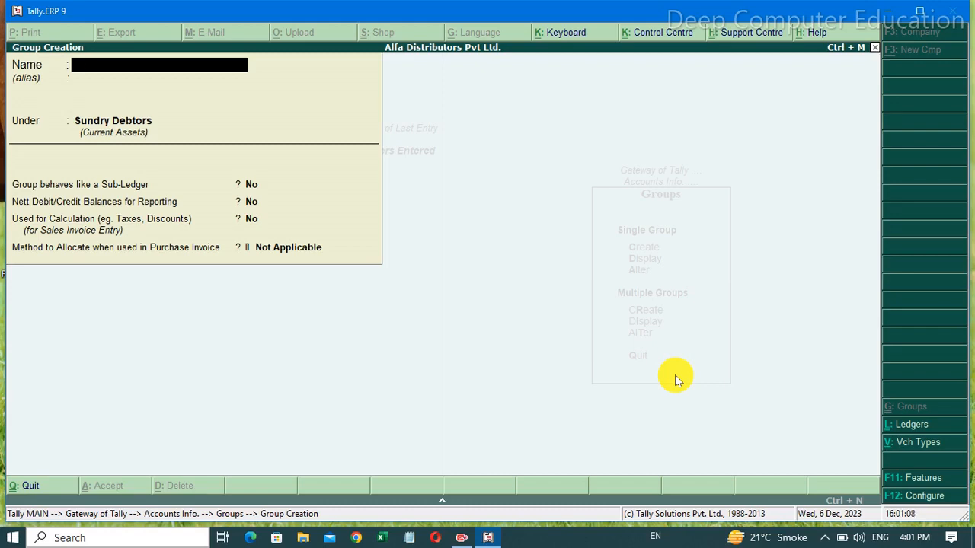
- Create the group Bangalore Debtors under South India Debtors, keeping the default settings
text(Bangalore Debt)
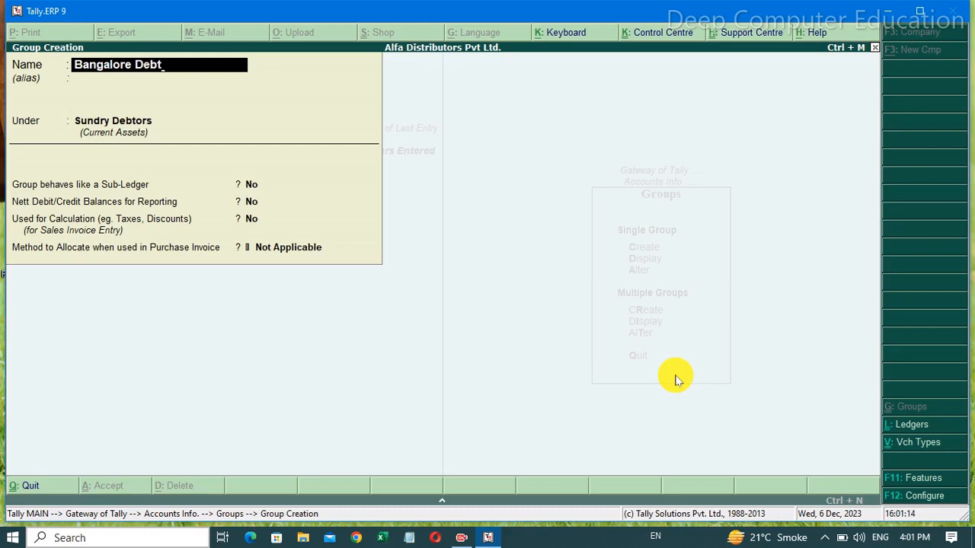
text(ors)
key(Return)
key(Return)
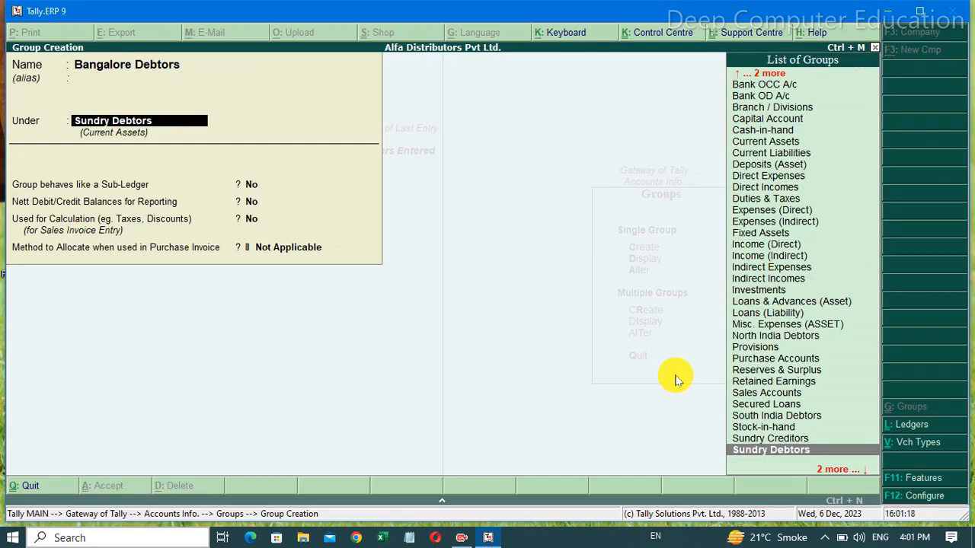
text(S)
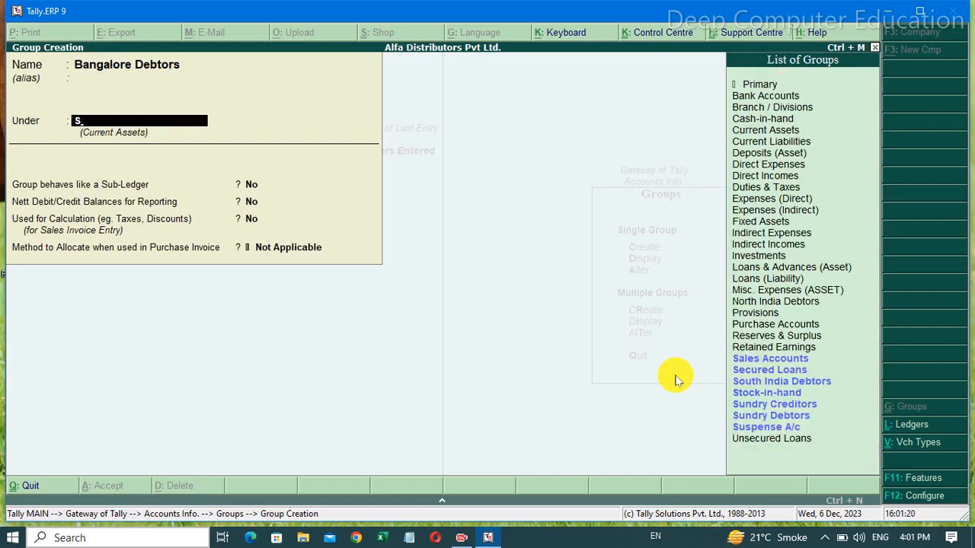
text(o)
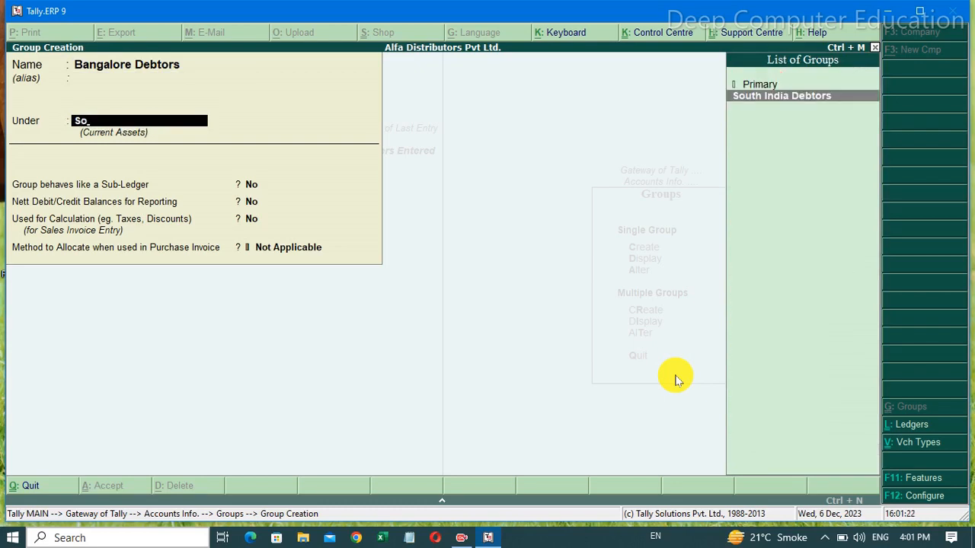
key(Return)
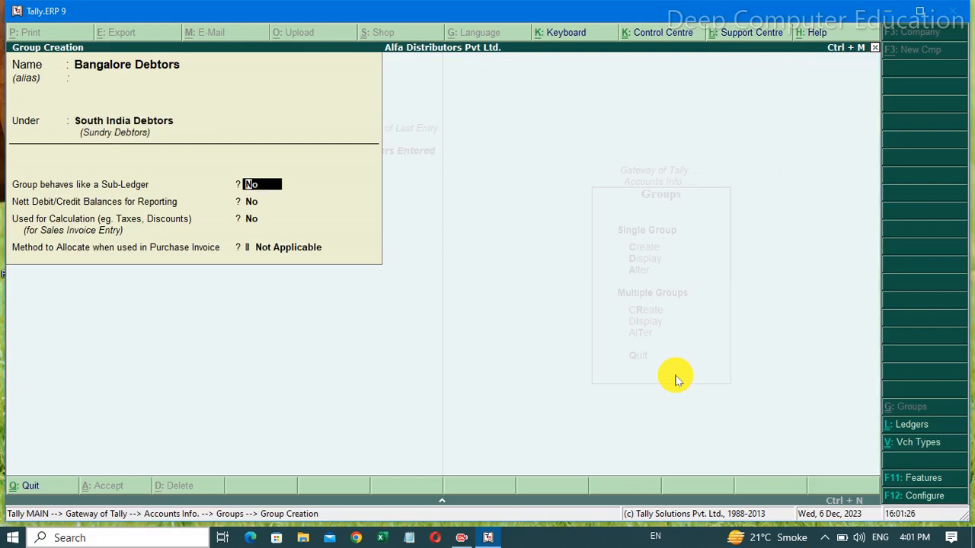
key(Return)
key(Return)
key(Return)
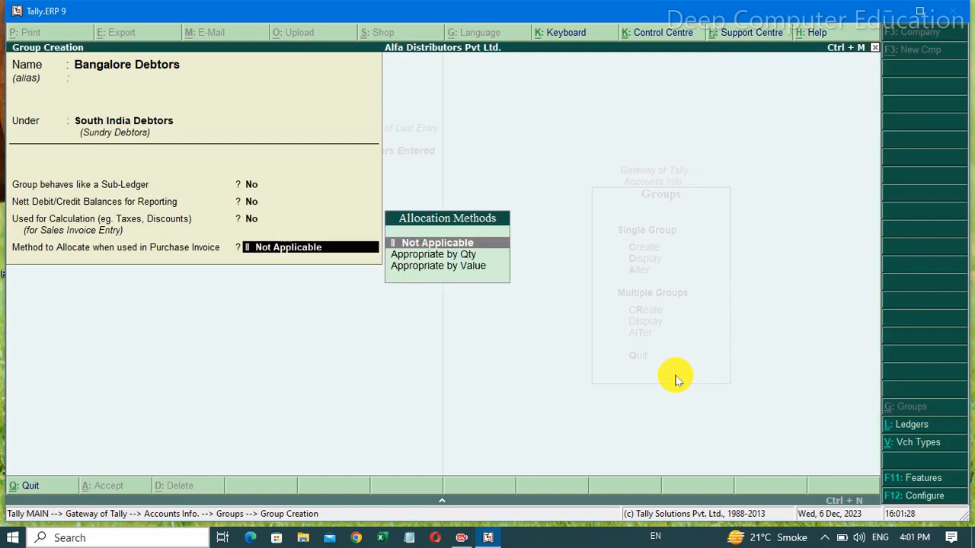
key(Return)
key(Return)
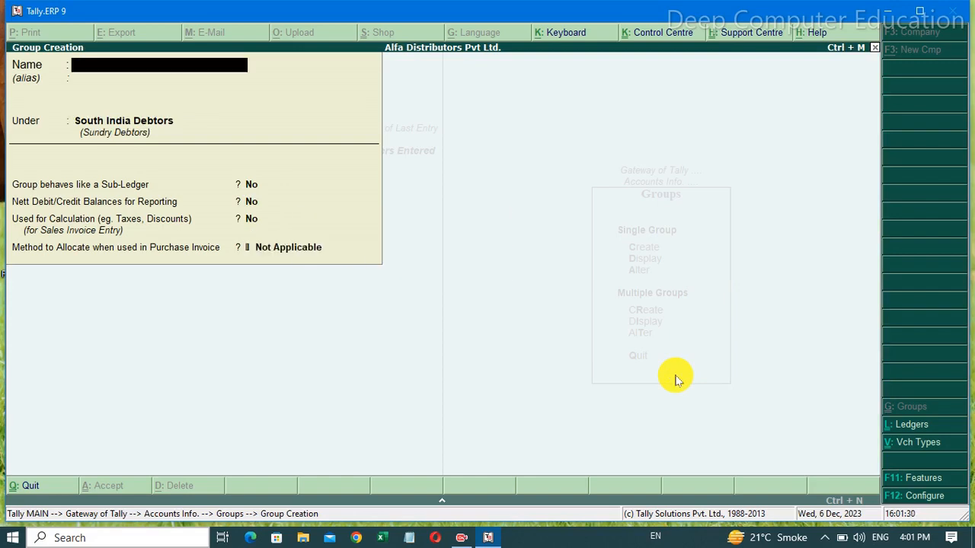
- Create the group Hyderabad Debtors under South India Debtors with the default settings
text(Hyderabad D)
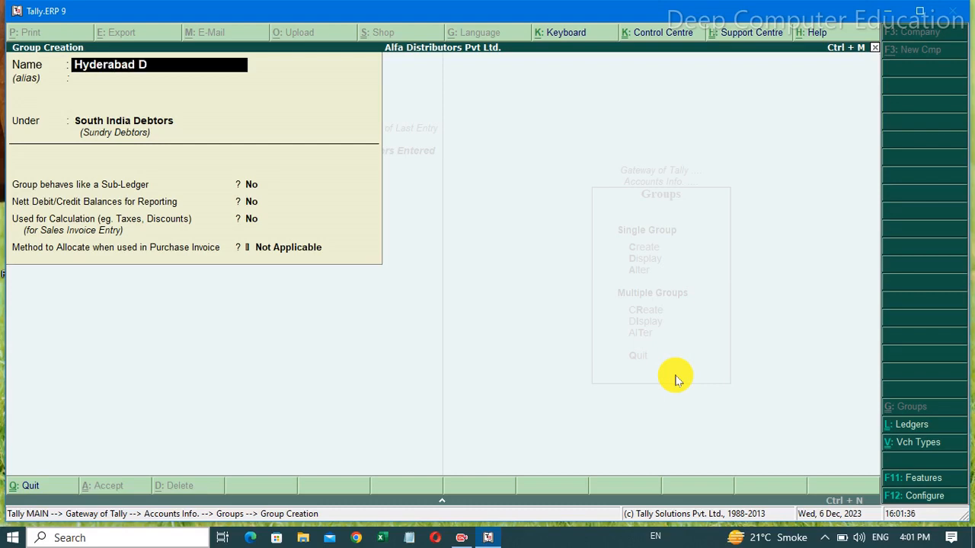
text(ebtors)
key(Return)
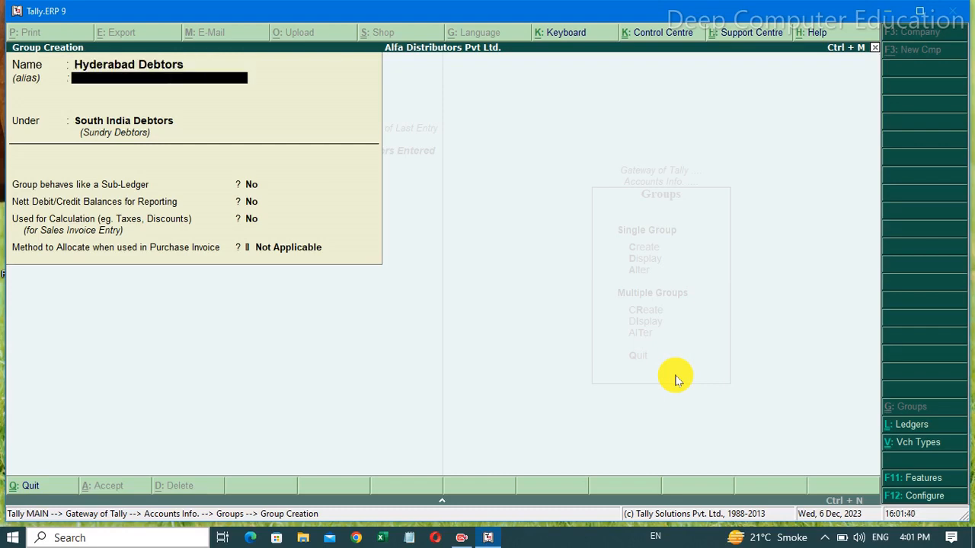
key(Return)
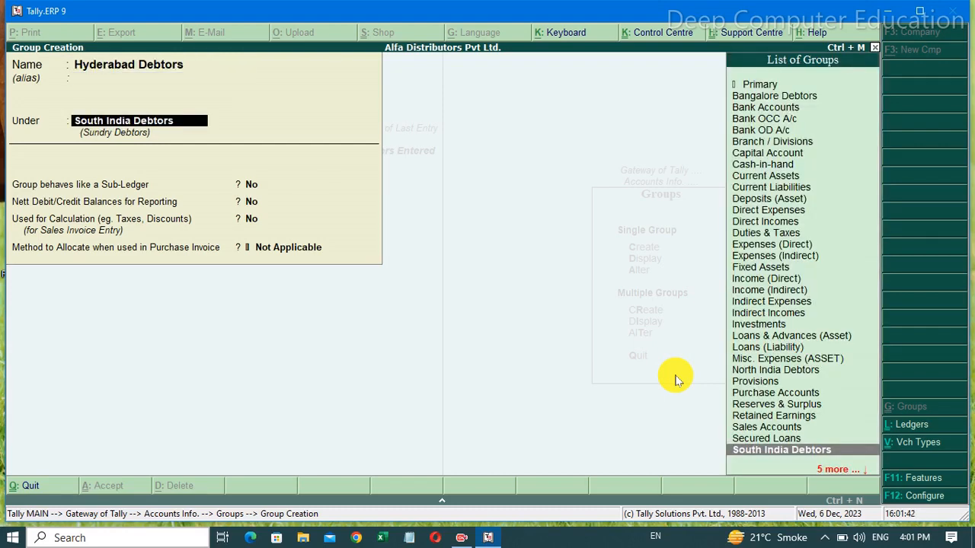
key(Return)
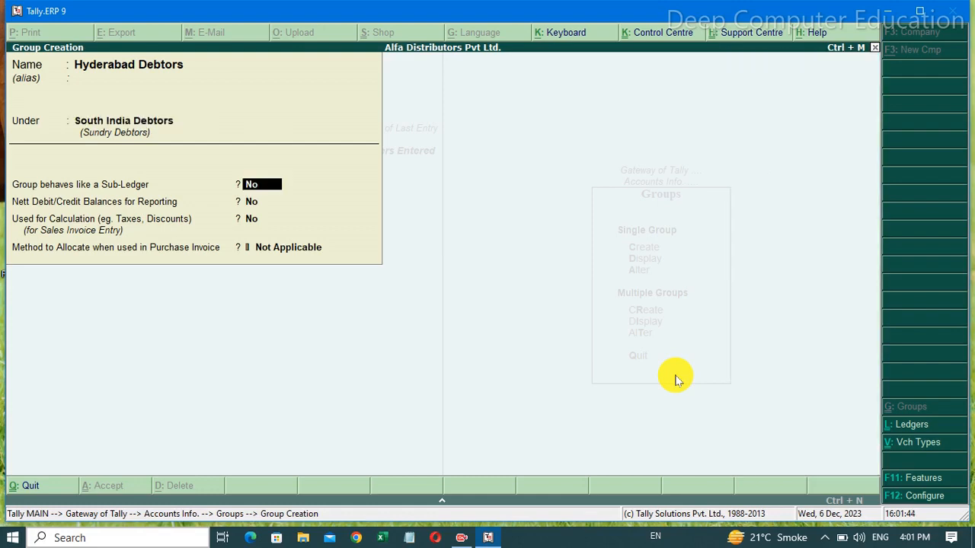
key(Return)
key(Return)
key(Return)
key(Return)
key(Return)
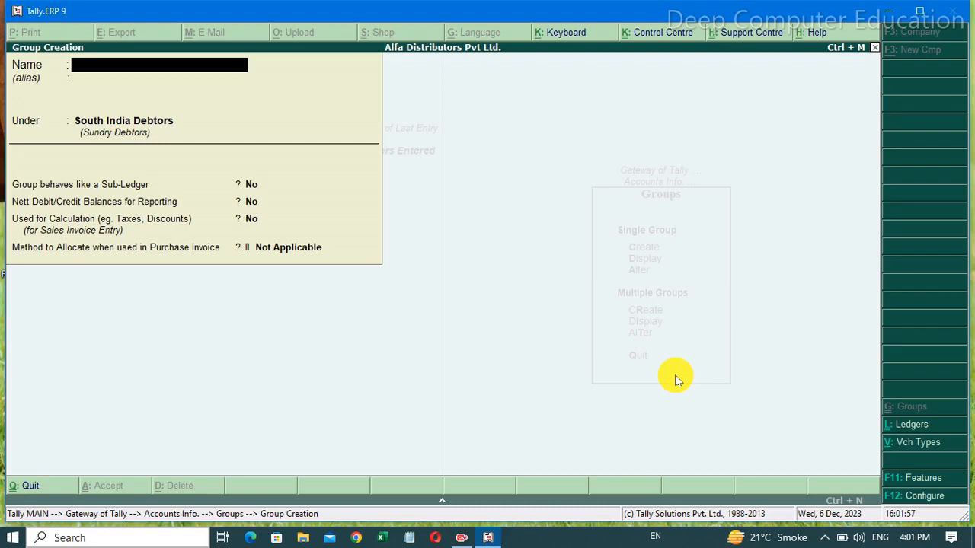
- Create the group Tech Solutions under Bangalore Debtors, keeping the default settings
text(Tec)
text(h Solutions)
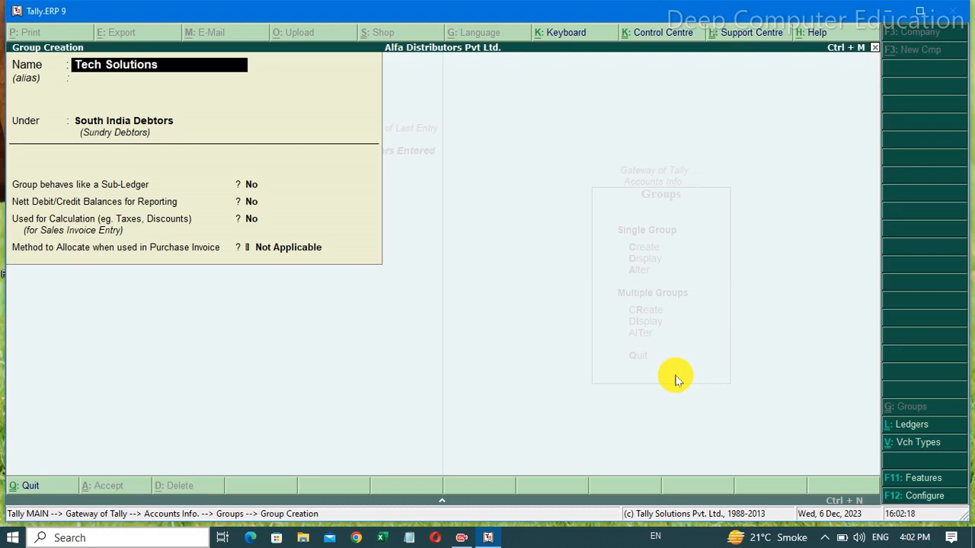
key(Return)
key(Return)
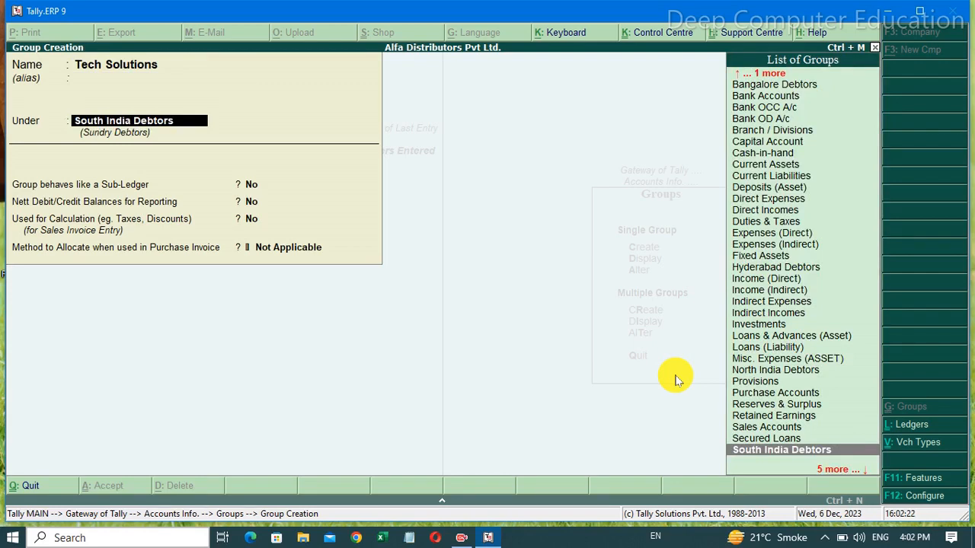
text(Ba)
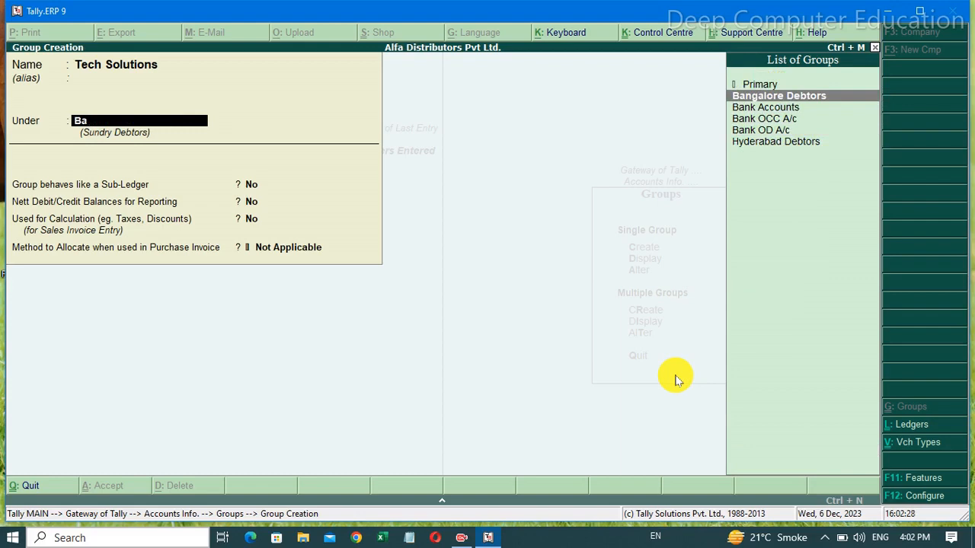
key(Return)
key(Return)
key(Return)
key(Return)
key(Return)
click(675, 375)
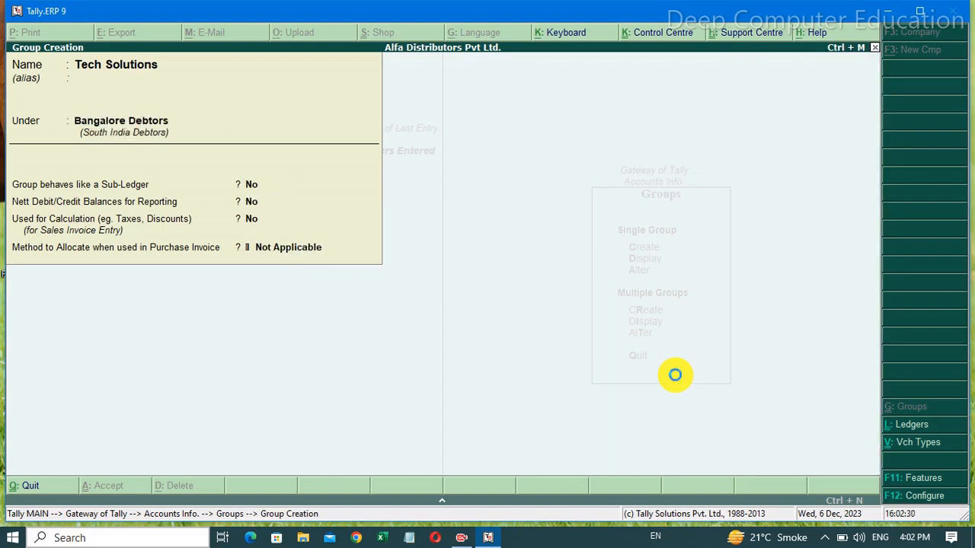
- Create the group ABC Ltd. under Bangalore Debtors with the default settings
text(A)
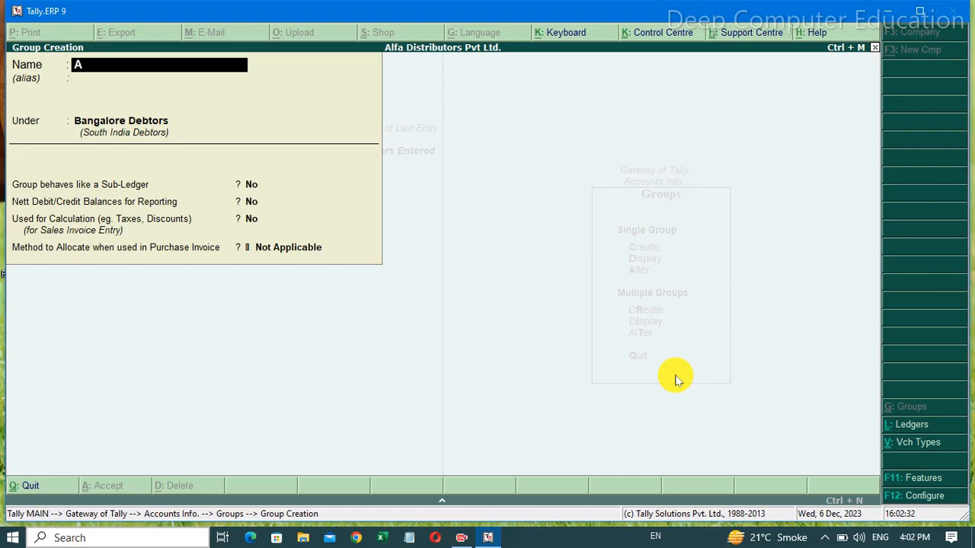
text(BC Ltd)
key(Return)
key(Return)
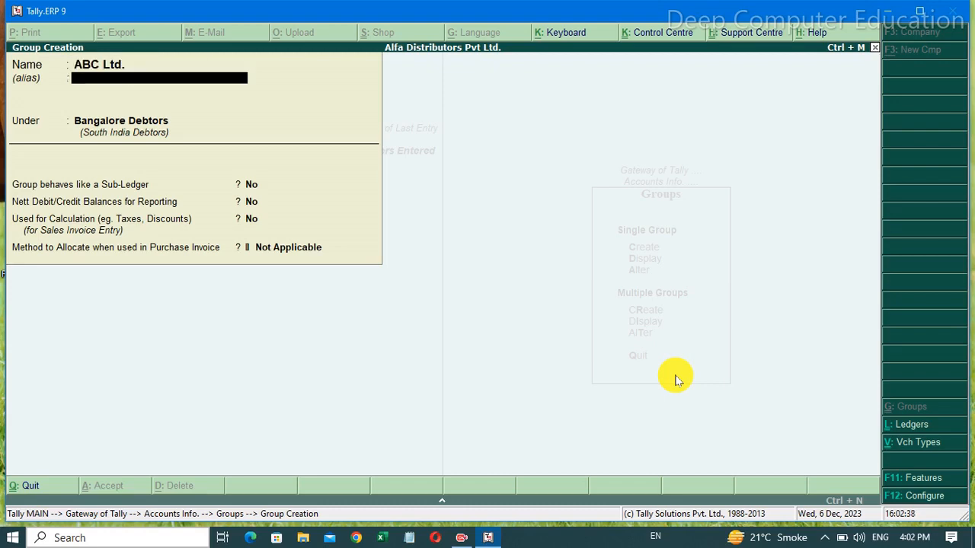
key(Return)
key(Return)
key(Return)
key(Return)
key(Return)
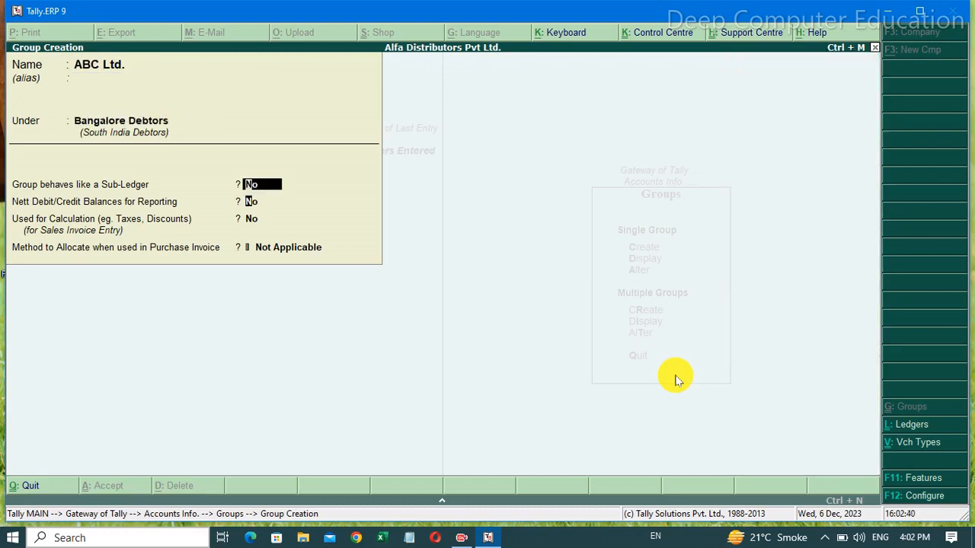
key(Return)
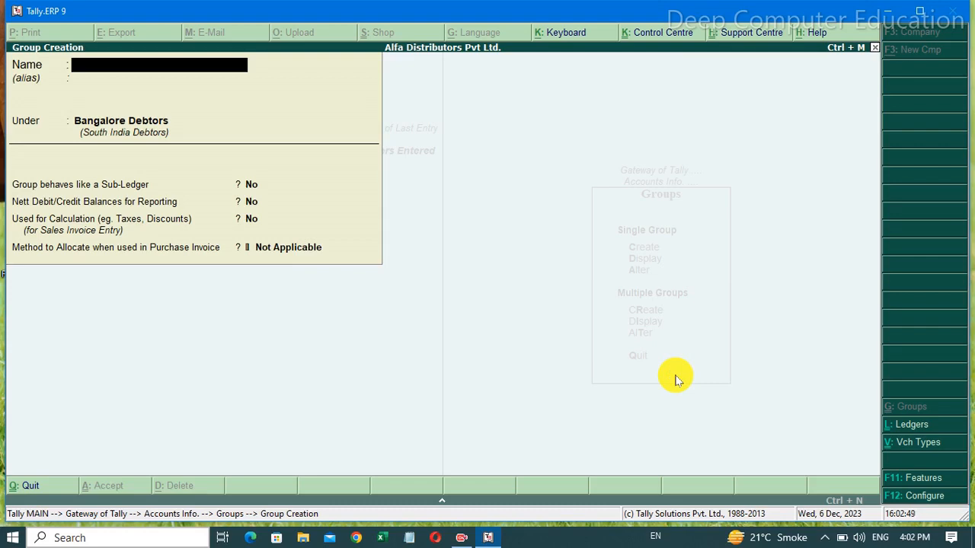
- Create the group Agra Debtors under North India Debtors, accepting the default settings
text(Agr)
text(Debtors)
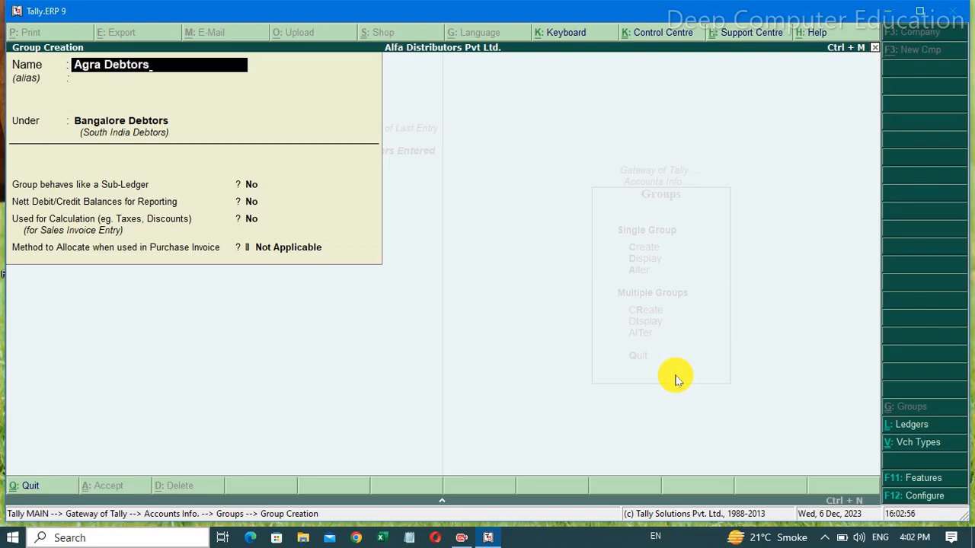
key(Return)
key(Return)
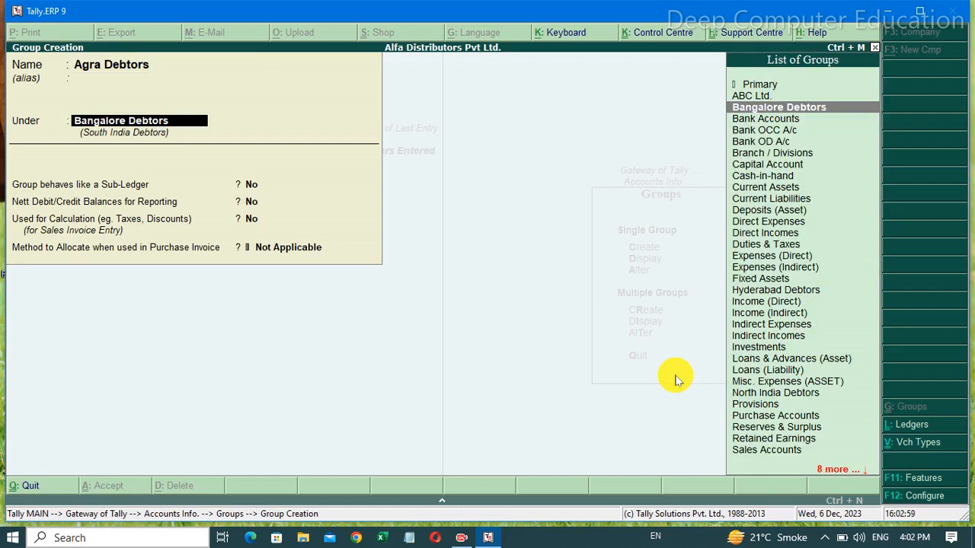
text(No)
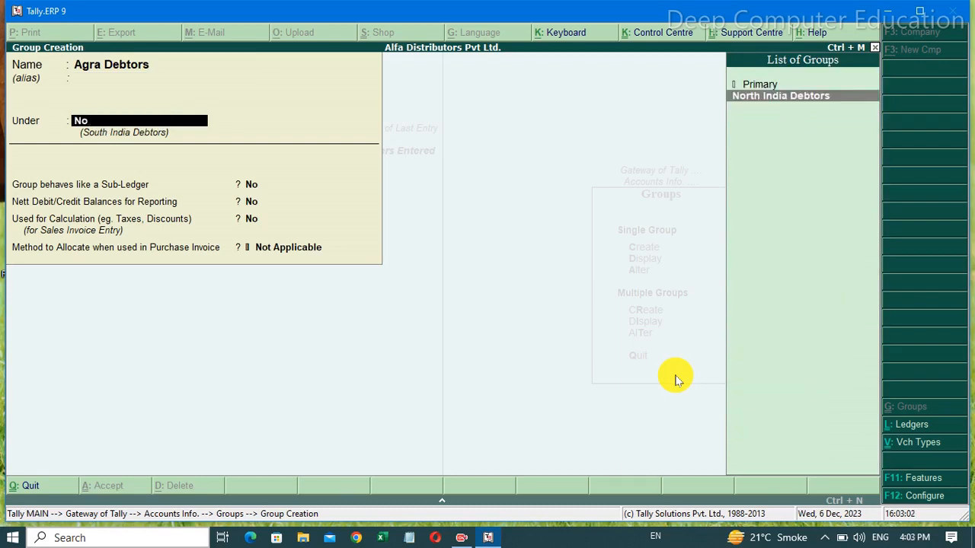
key(Return)
key(Return)
key(Return)
key(Return)
key(Return)
key(Return)
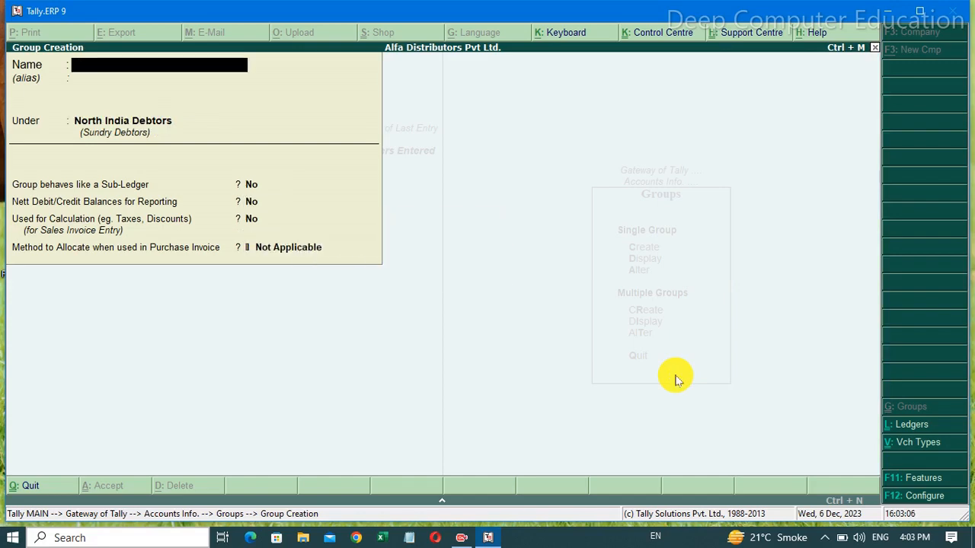
- Create the group Kanpur Debtors under North India Debtors with the default settings, and leave group creation
text(Kanpur Debtors)
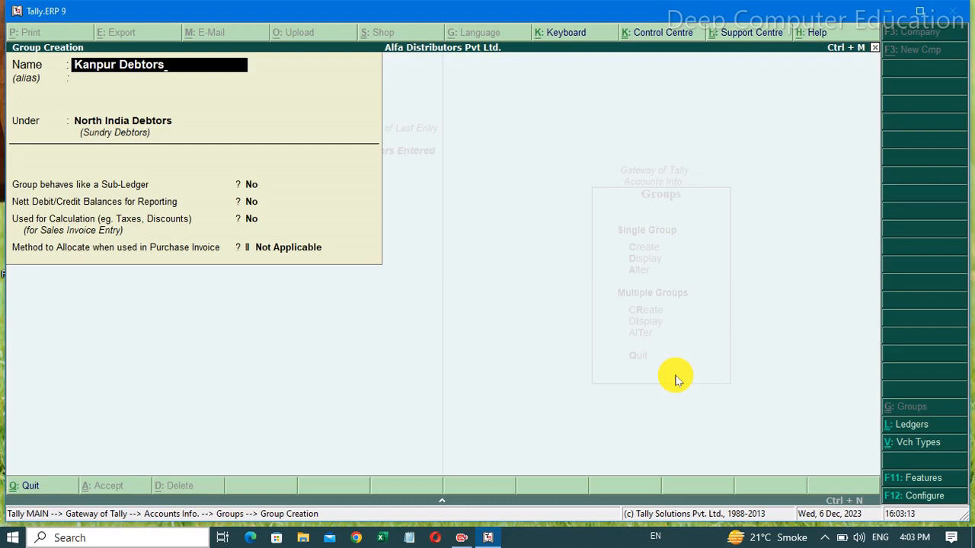
key(Return)
key(Return)
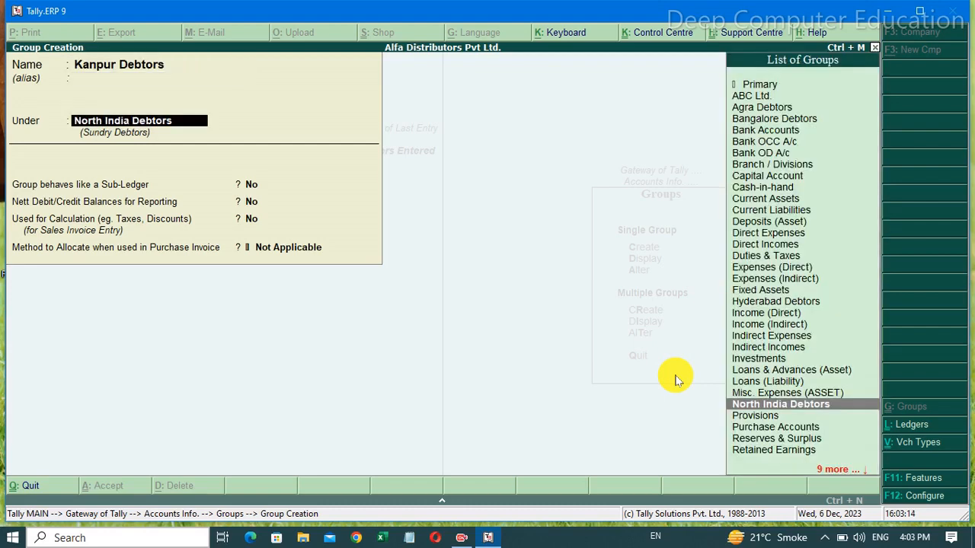
key(Return)
key(Return)
key(Return)
key(Return)
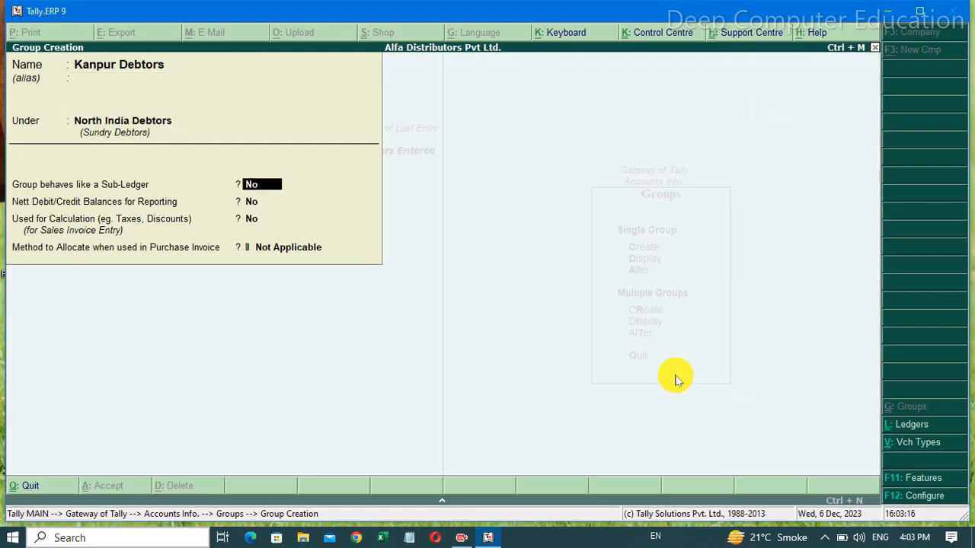
key(Return)
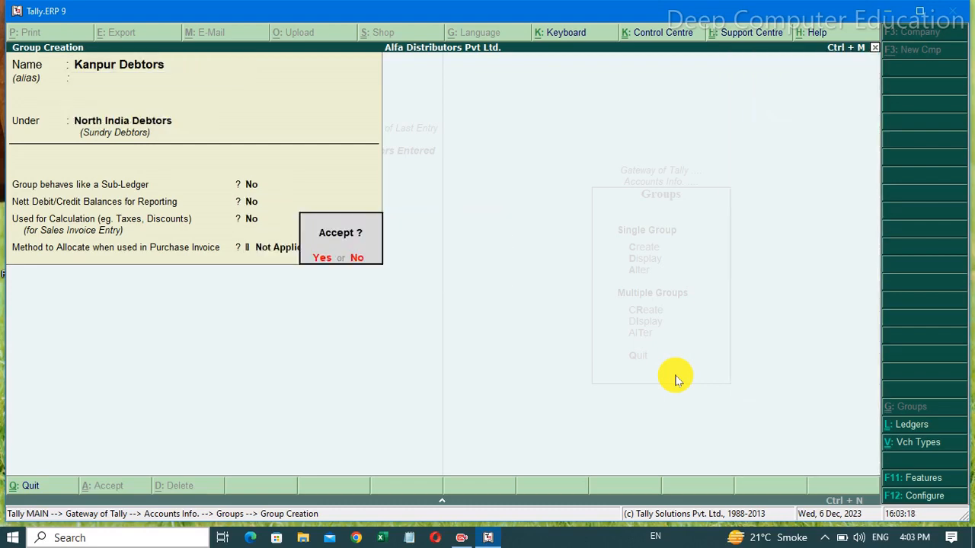
key(Return)
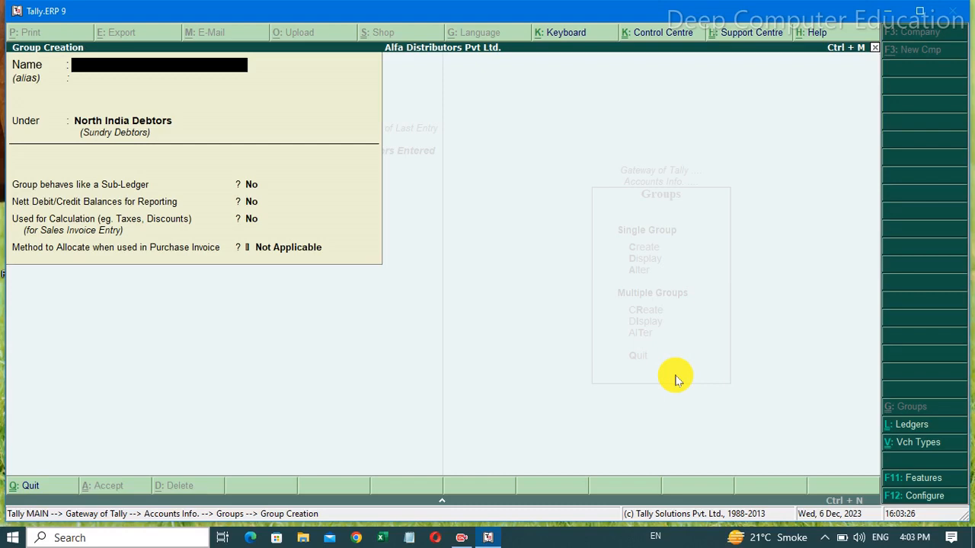
key(Escape)
key(Return)
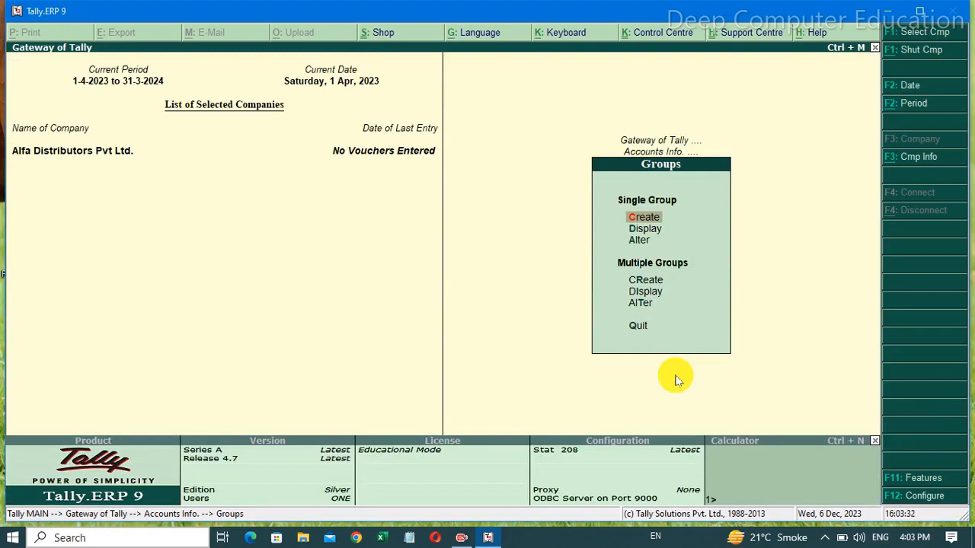
- Look through the display list of single groups to check the debtor groups, and close it without opening any group
key(Down)
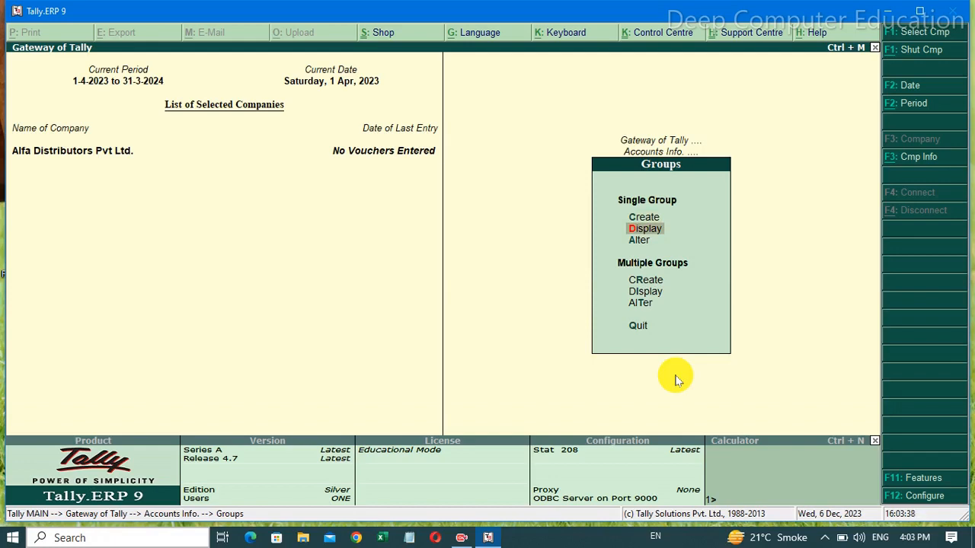
key(Return)
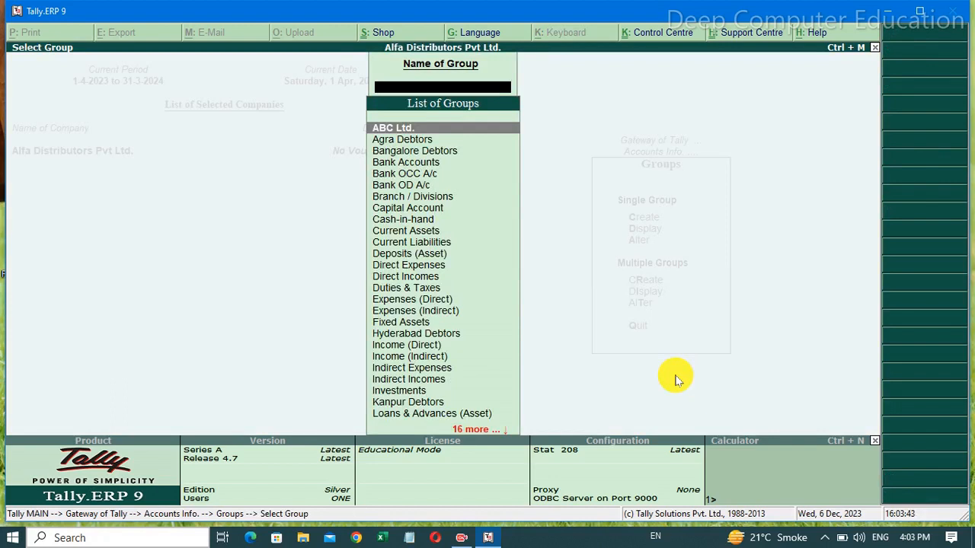
key(Down)
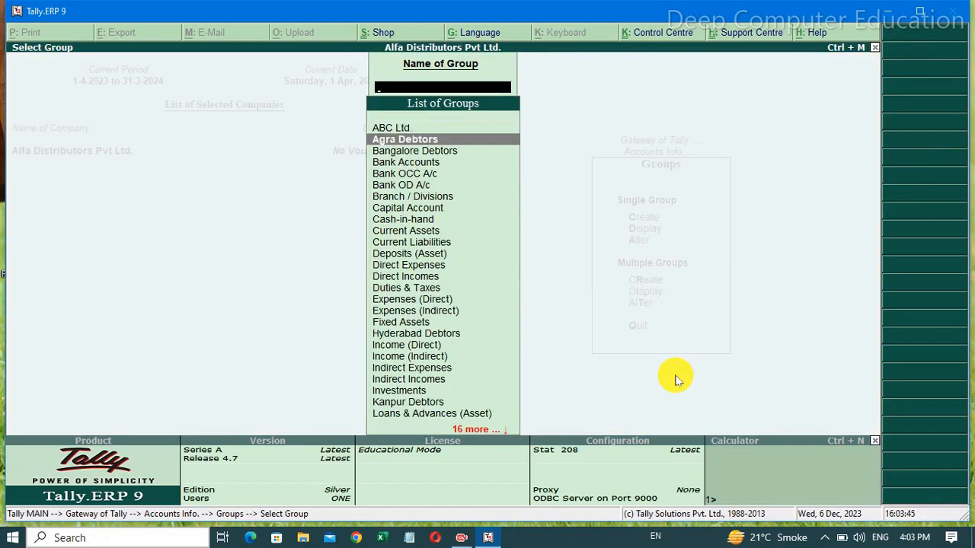
key(Down)
key(Down)
key(Down)
key(Down)
key(Down)
key(Down)
key(Down)
key(Down)
key(Down)
key(Down)
key(Down)
key(Down)
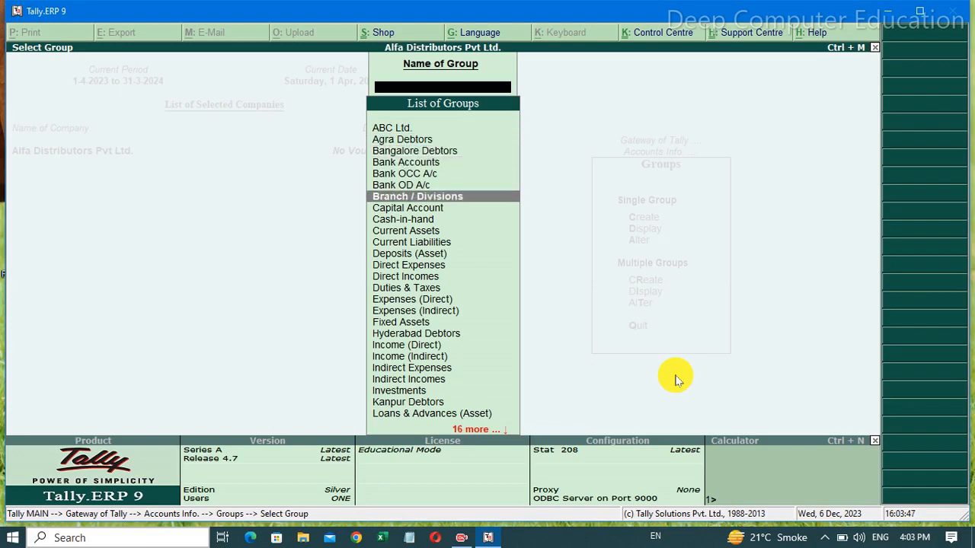
key(Down)
key(Down)
key(Down)
key(Down)
key(Down)
key(Down)
key(Down)
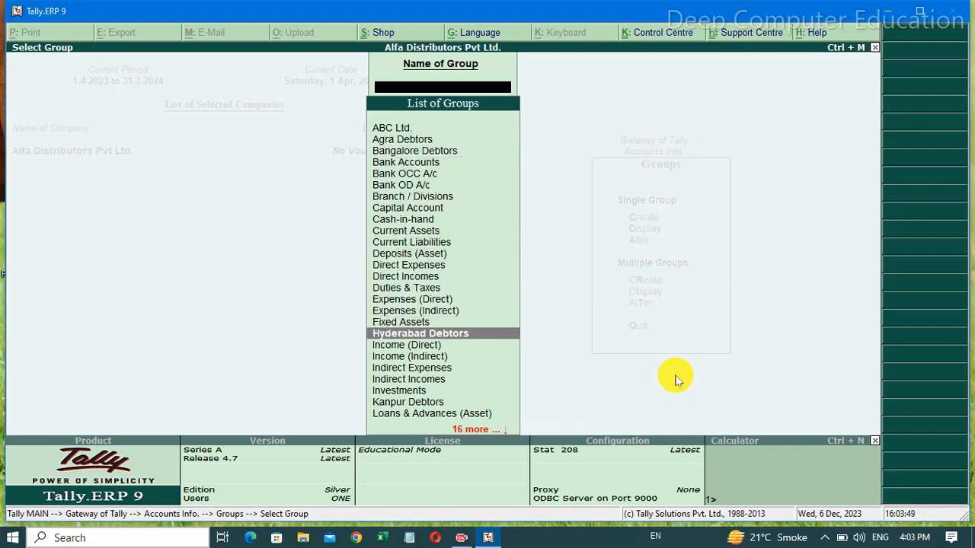
key(Down)
key(Down)
key(Down)
key(Down)
key(Down)
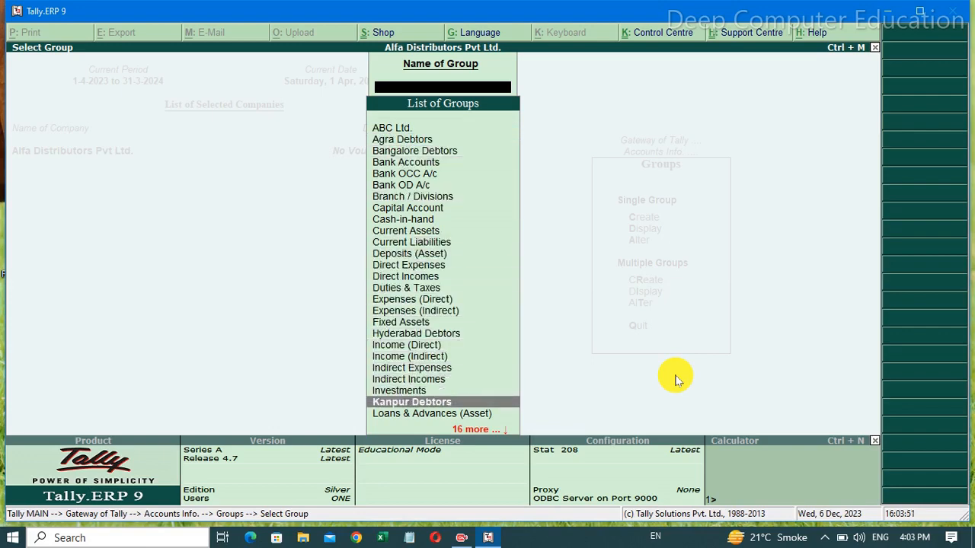
key(Down)
key(Down)
key(Down)
key(Down)
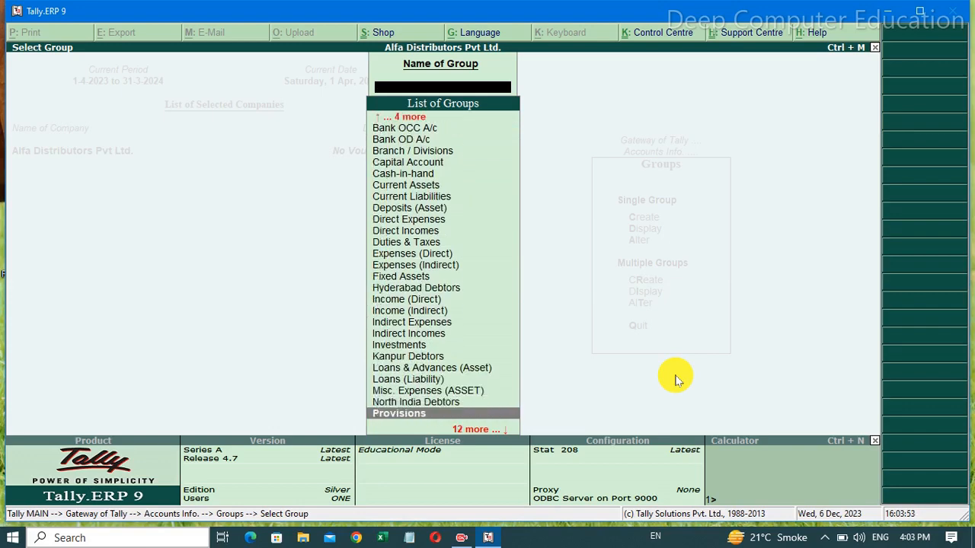
key(Up)
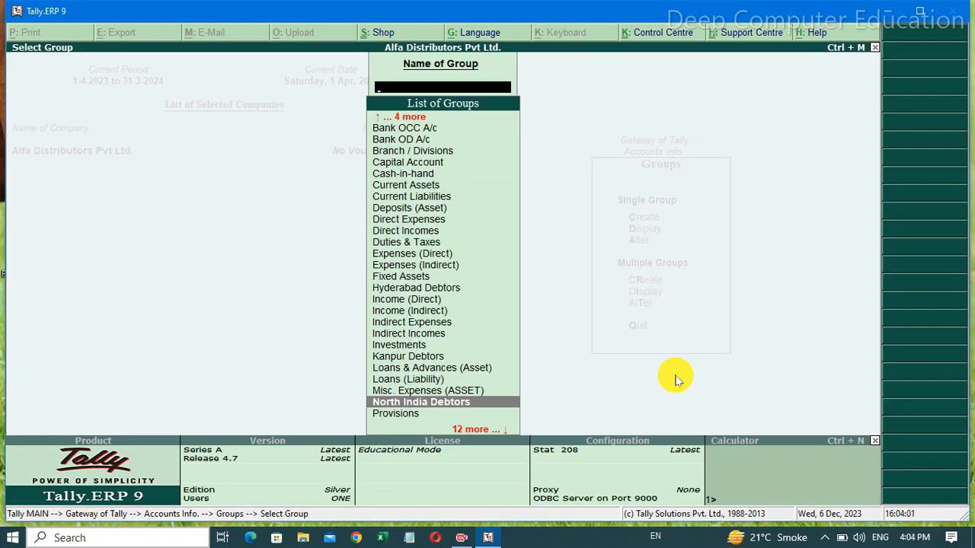
key(Escape)
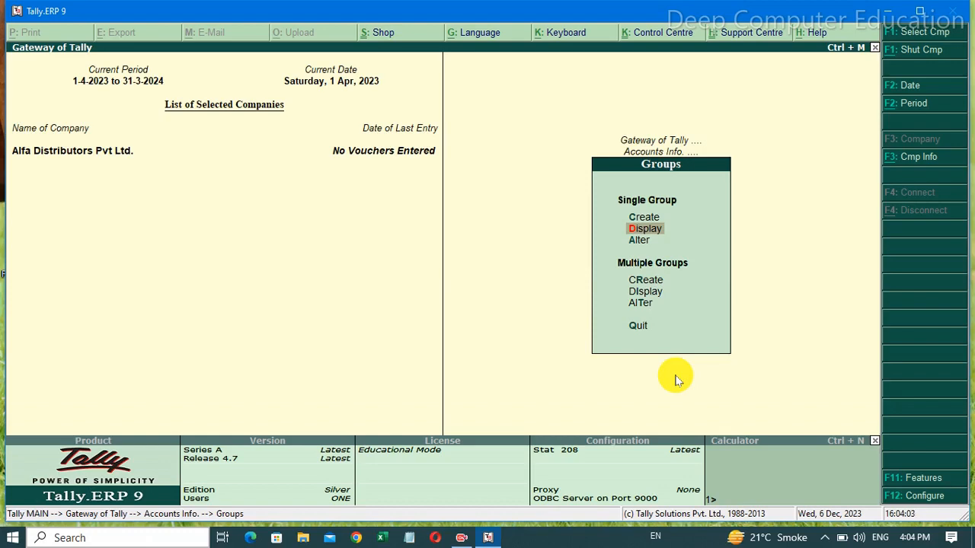
- Alter the single group ABC Ltd., renaming it ABC Pvt Ltd. and keeping its parent group and other settings
key(Down)
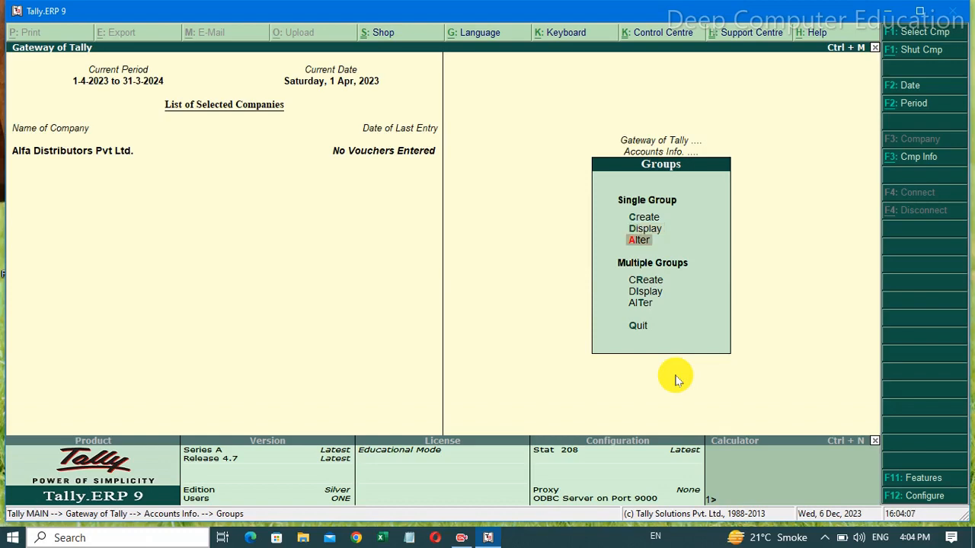
key(Return)
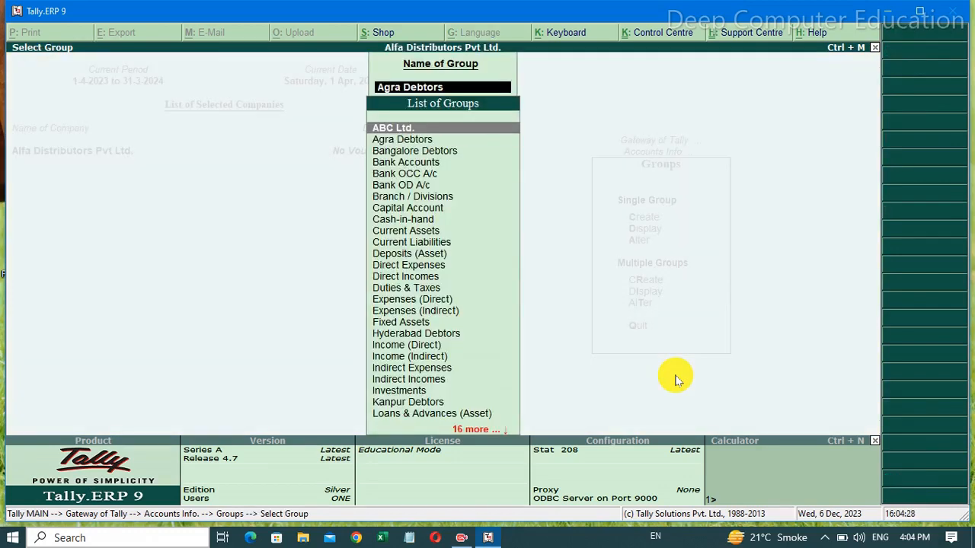
key(Return)
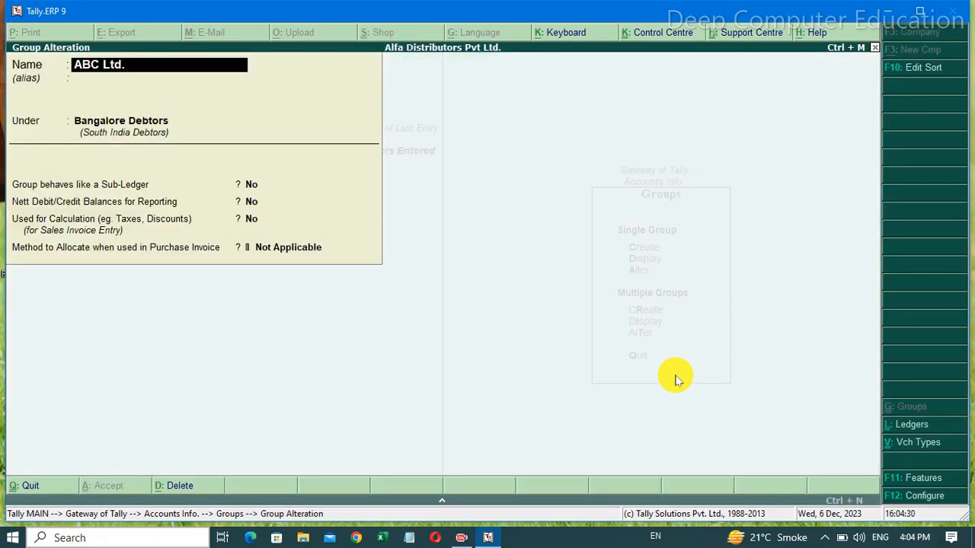
click(101, 67)
text(P)
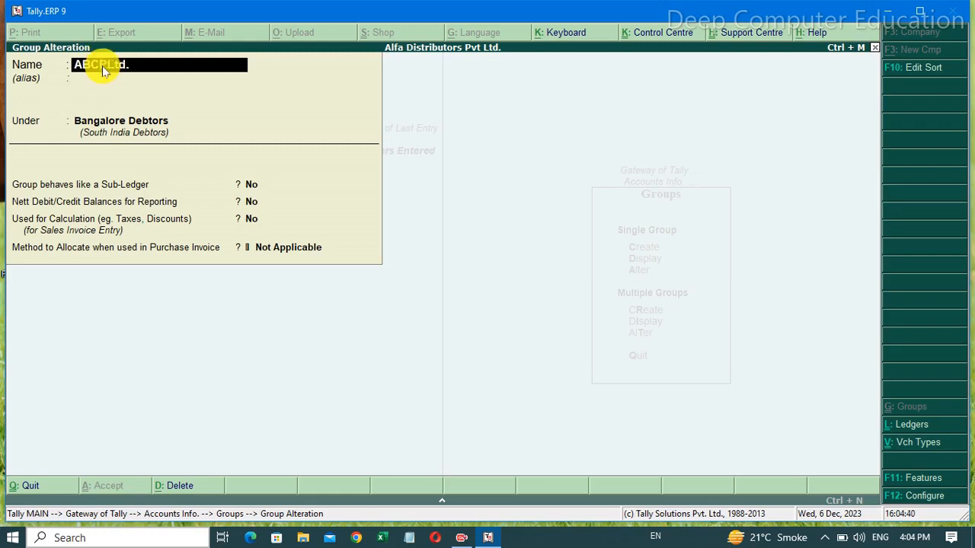
text(vtLtd)
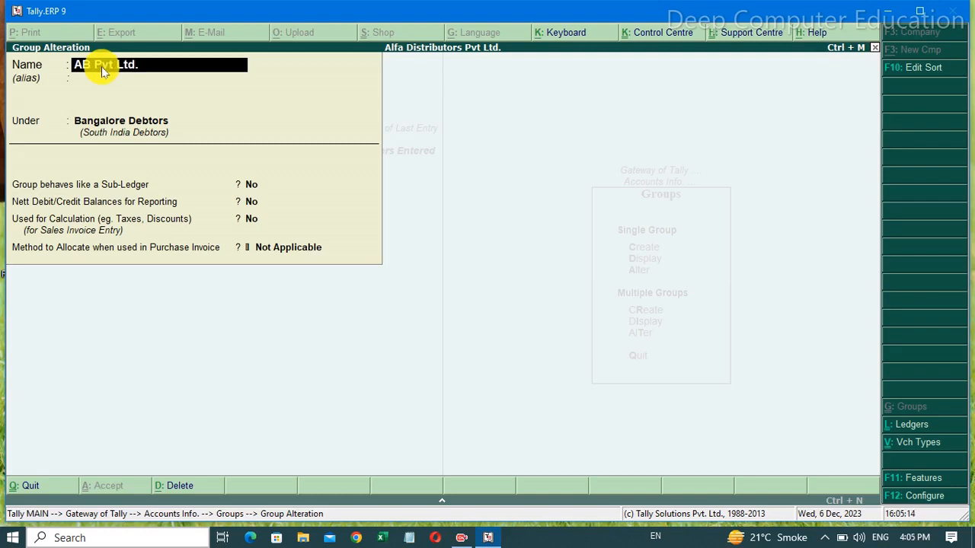
text(C)
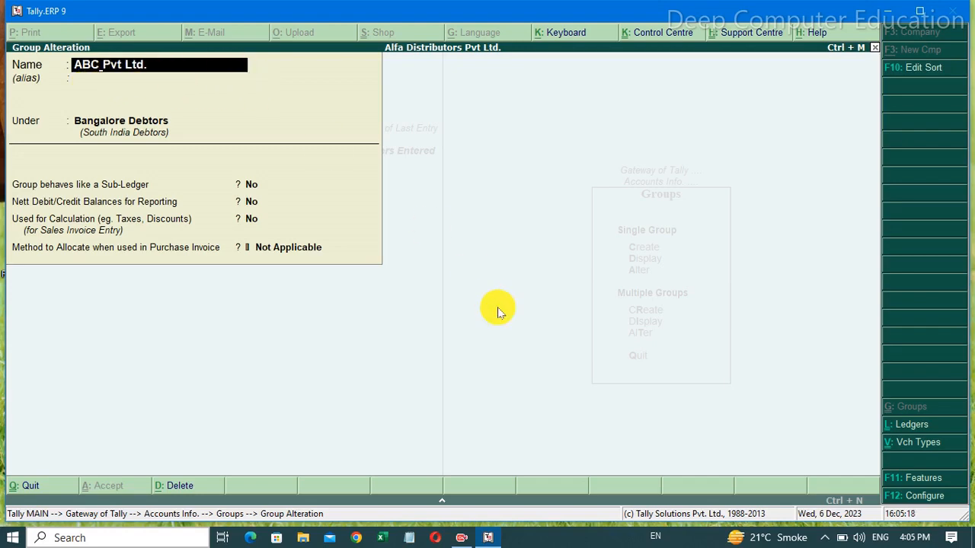
key(Return)
key(Return)
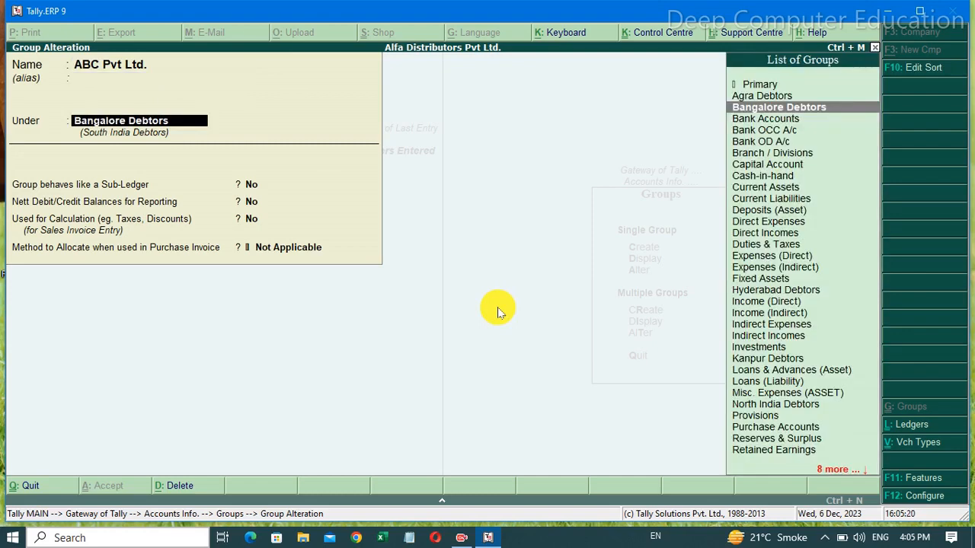
key(Return)
key(Return)
key(Return)
key(Return)
key(Return)
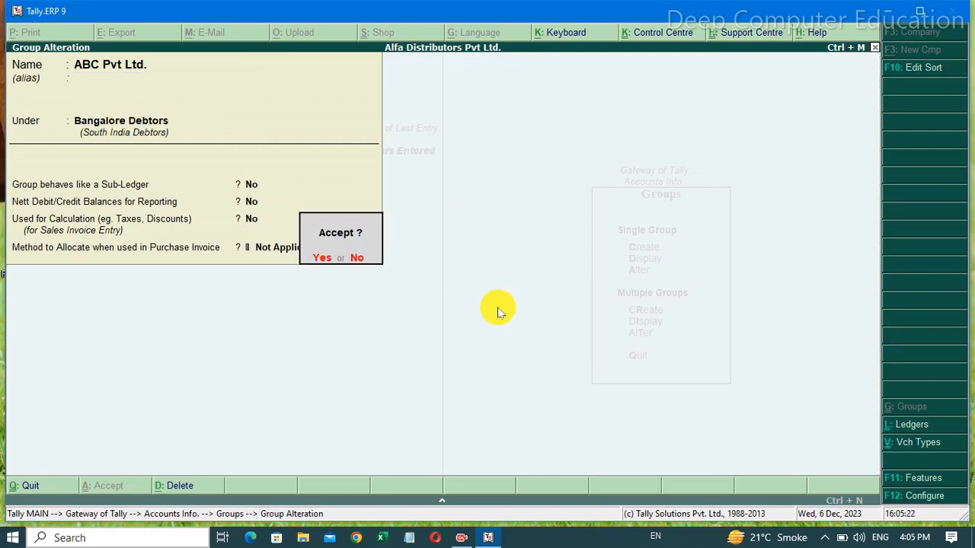
key(Return)
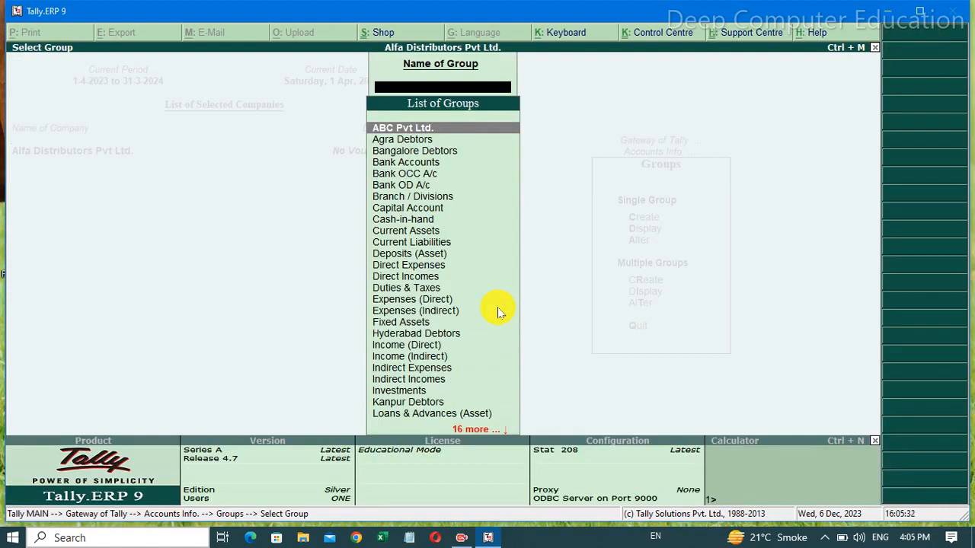
- Open the Bangalore Debtors group for alteration and quit it without making changes
key(Down)
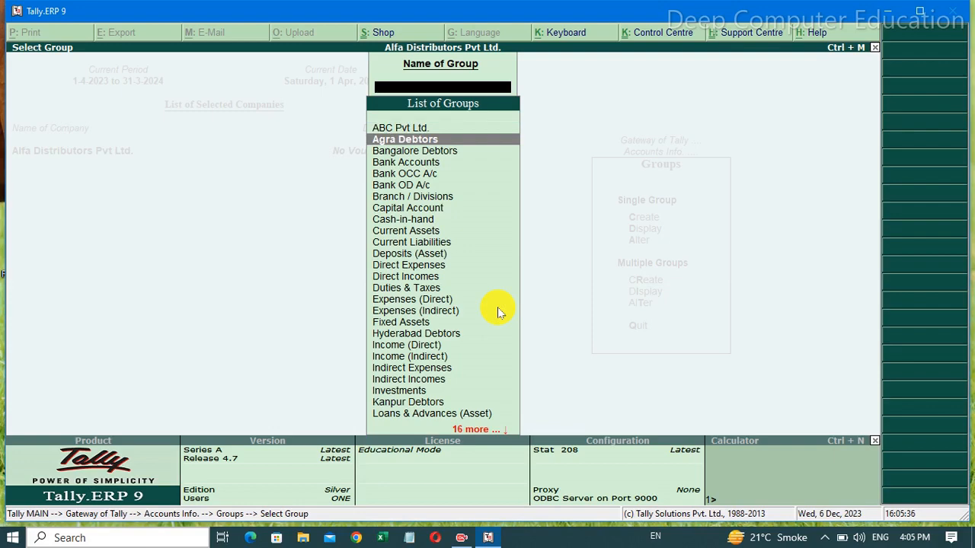
key(Down)
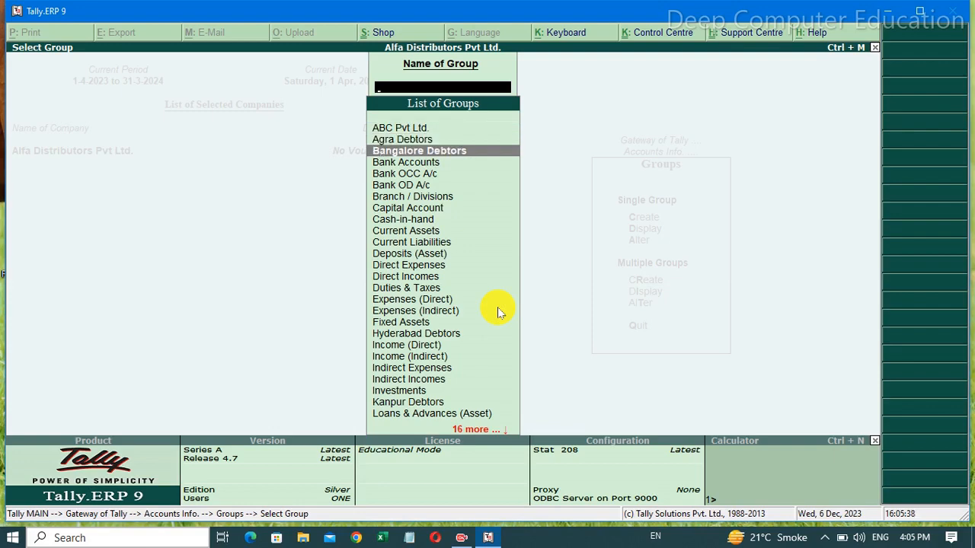
key(Return)
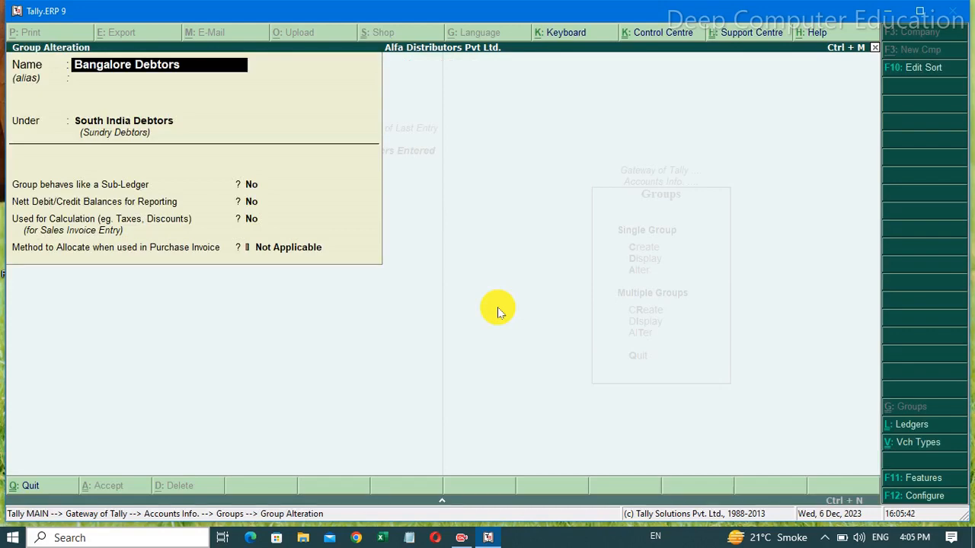
key(Escape)
key(Escape)
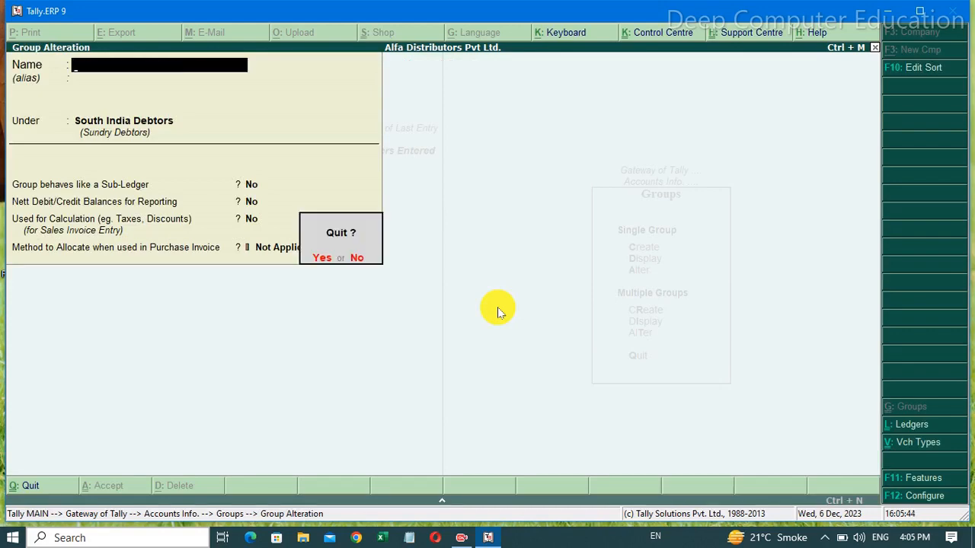
key(y)
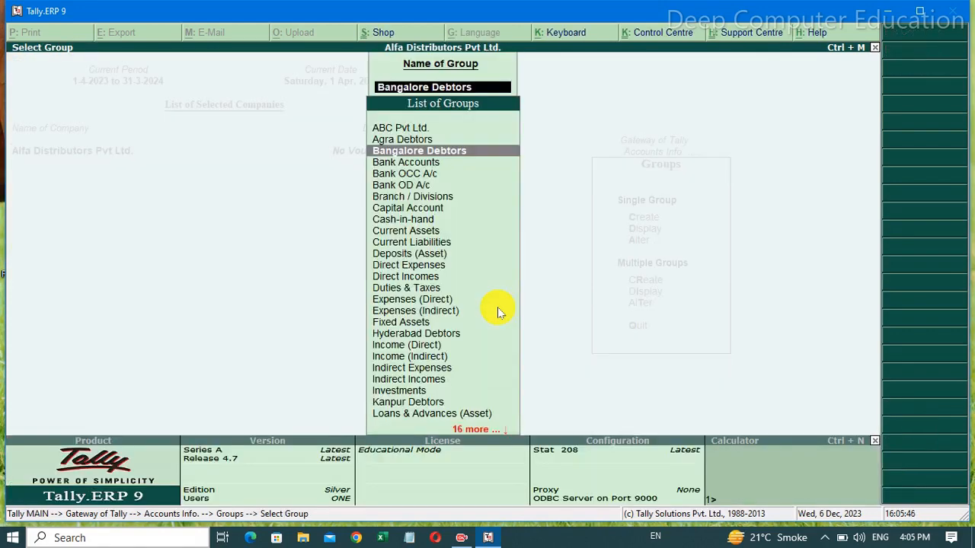
- Open Kanpur Debtors for alteration, call up its deletion but decline it, and return to the Gateway of Tally without saving
key(Down)
key(Down)
key(Down)
key(Down)
key(Down)
key(Down)
key(Down)
key(Down)
key(Down)
key(Down)
key(Down)
key(Down)
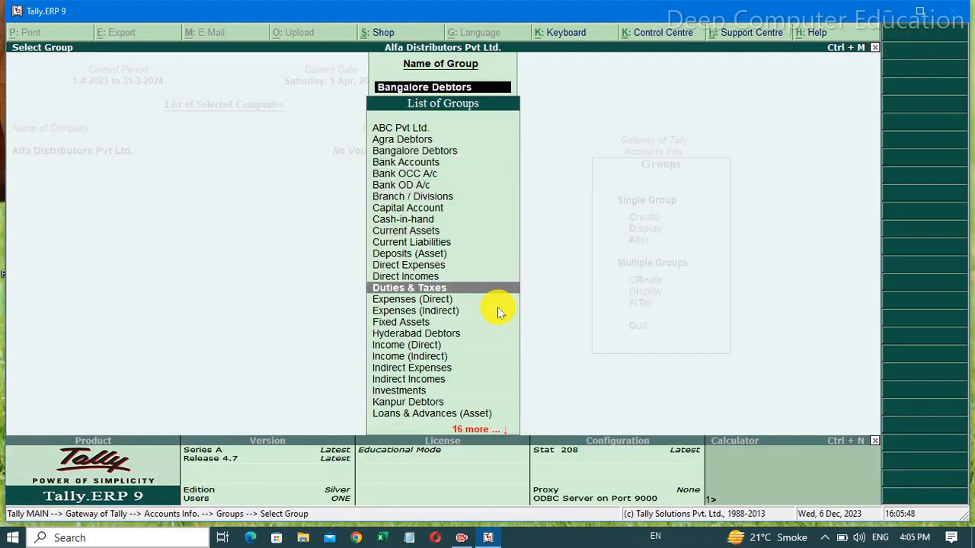
key(Down)
key(Down)
key(Down)
key(Down)
key(Down)
key(Down)
key(Down)
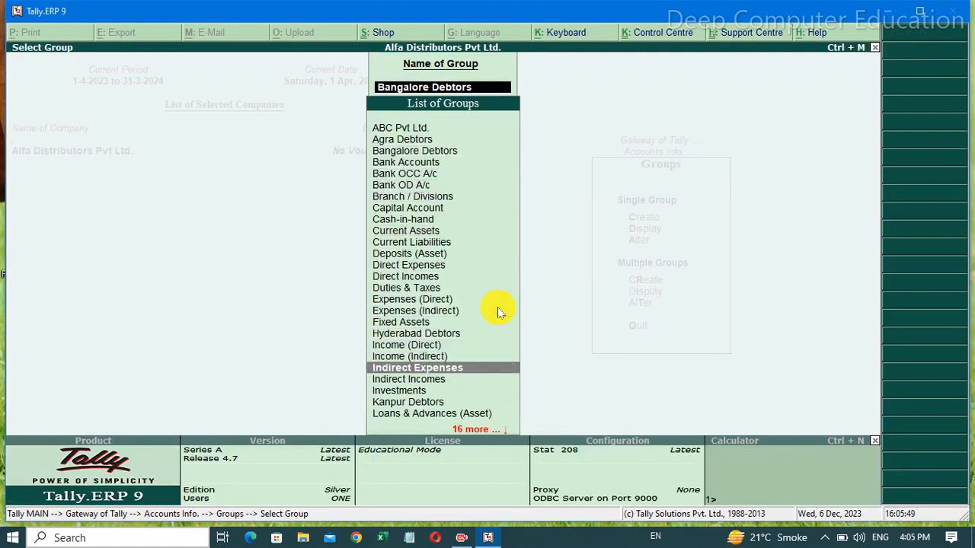
key(Down)
key(Down)
key(Down)
key(Return)
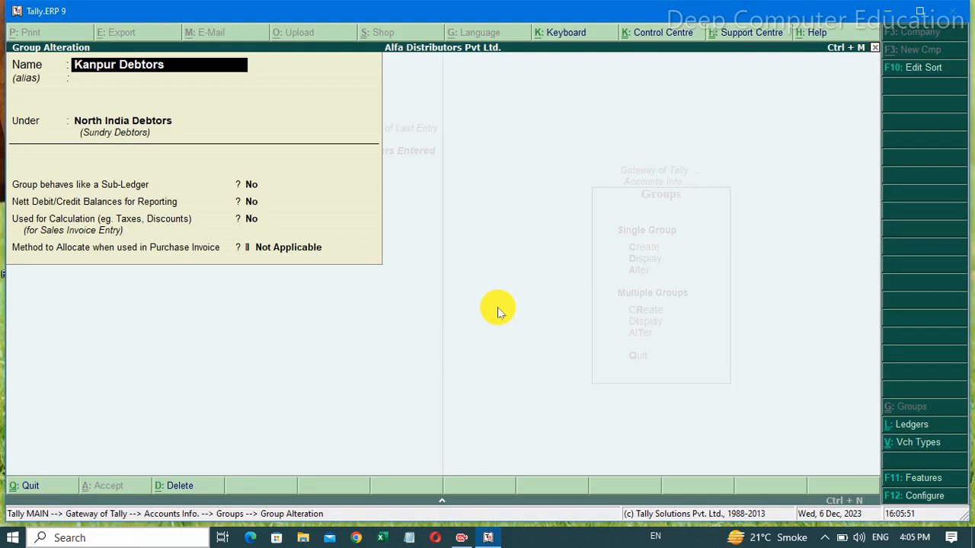
key(alt+d)
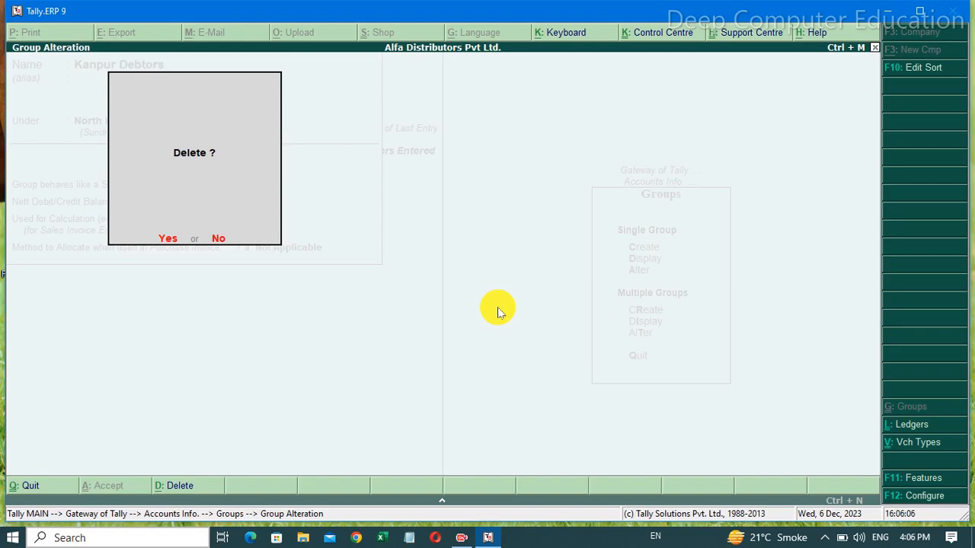
key(n)
key(Escape)
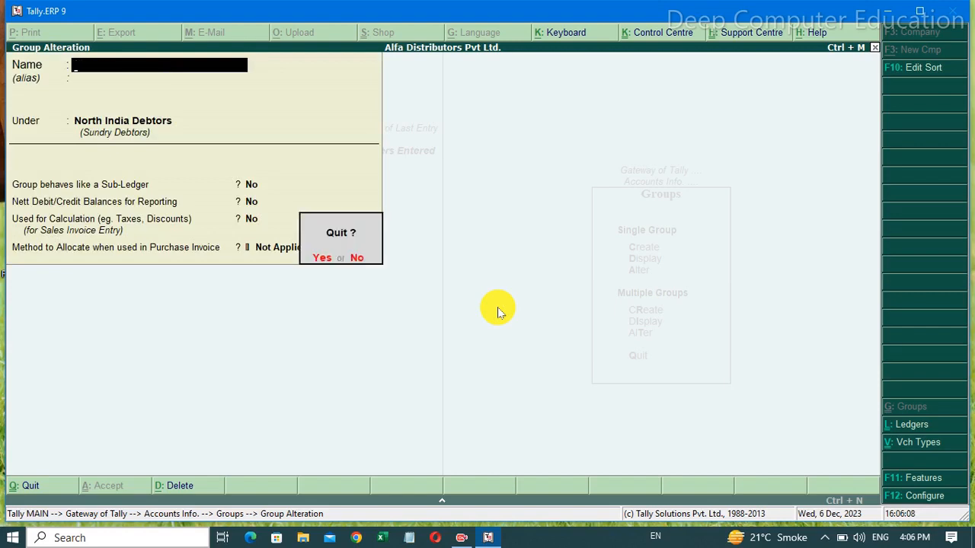
key(y)
key(Escape)
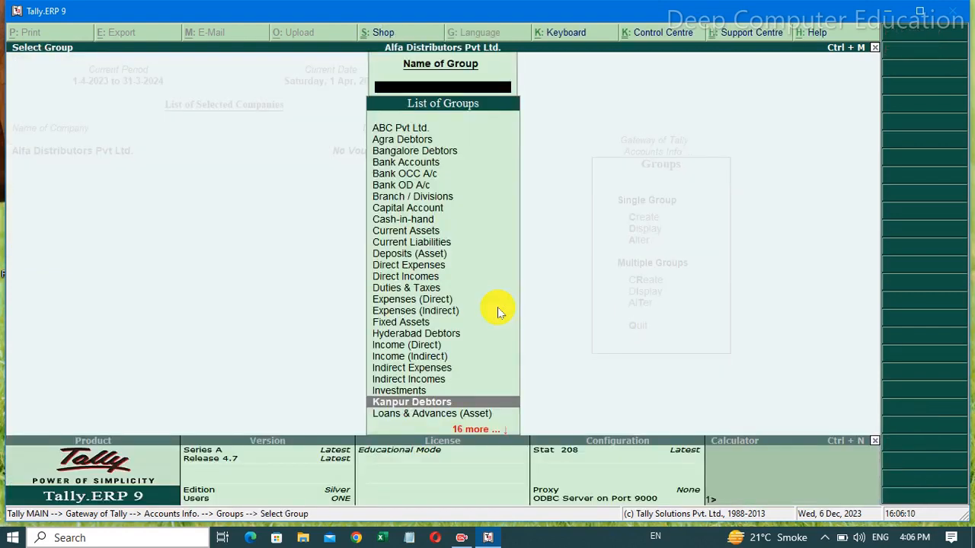
key(Escape)
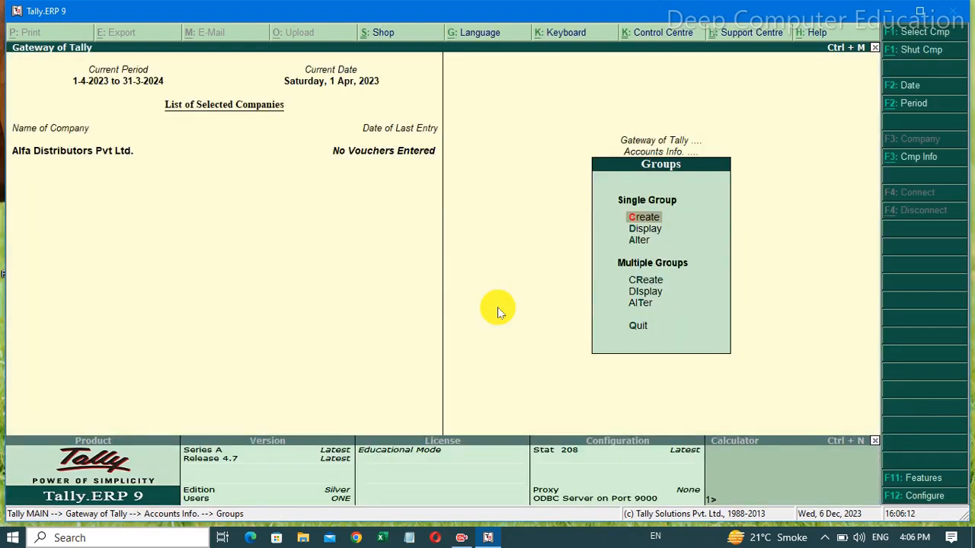
key(Escape)
key(Escape)
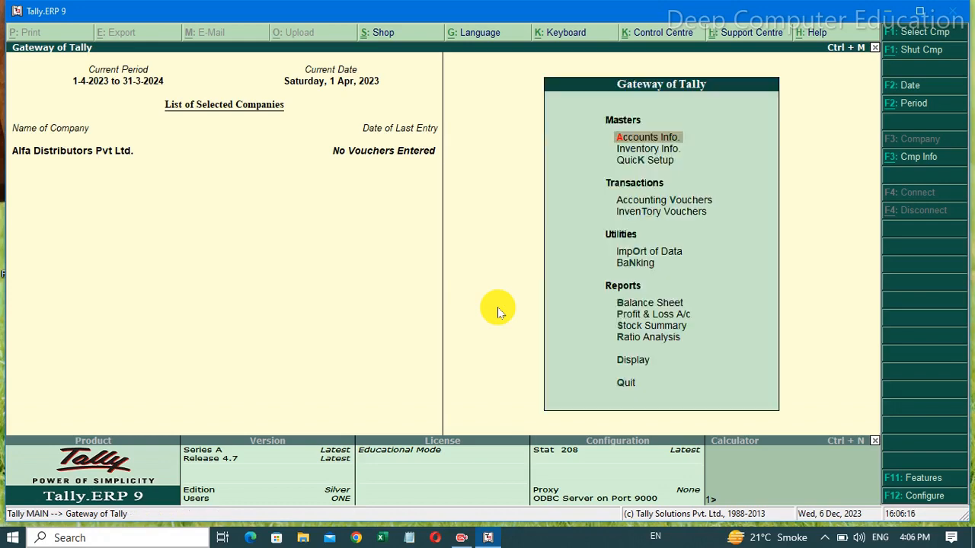
- Display the List of Accounts and examine the group hierarchy under Sundry Debtors down to Hyderabad Debtors, and close the report
key(d)
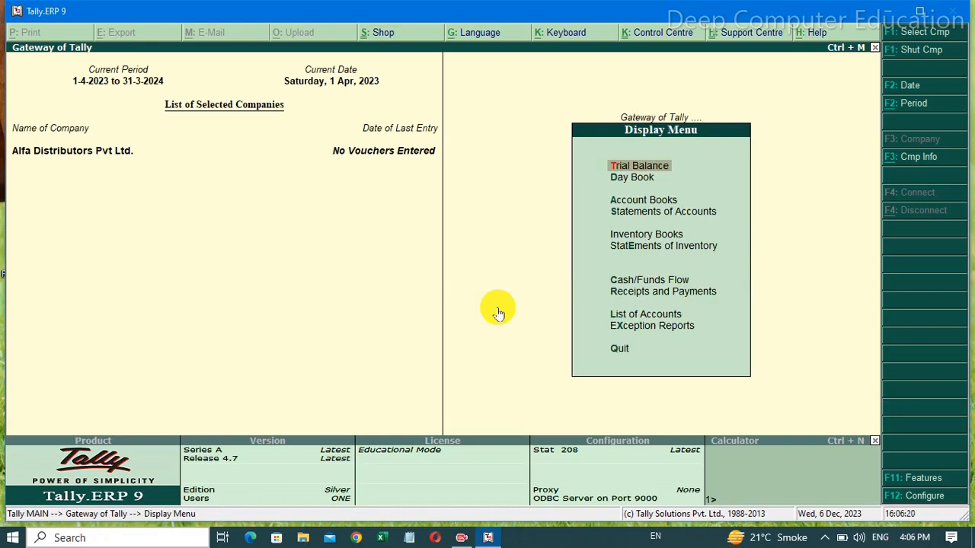
key(l)
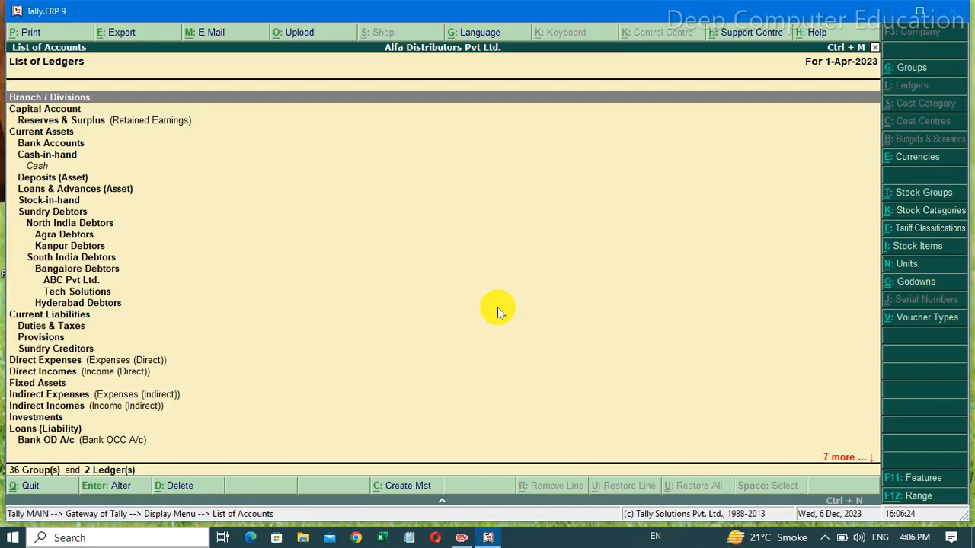
key(Down)
key(Down)
key(Down)
key(Down)
key(Down)
key(Down)
key(Down)
key(Down)
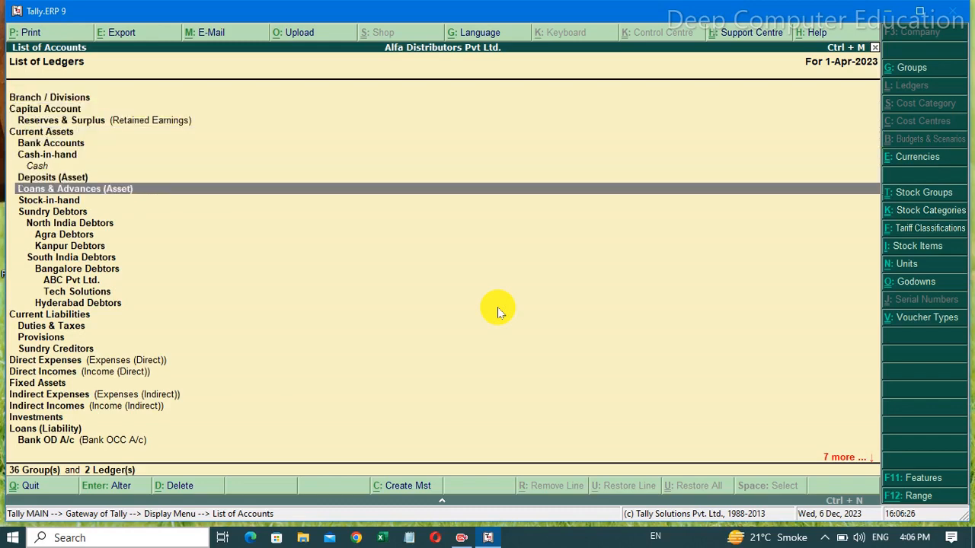
key(Down)
key(Down)
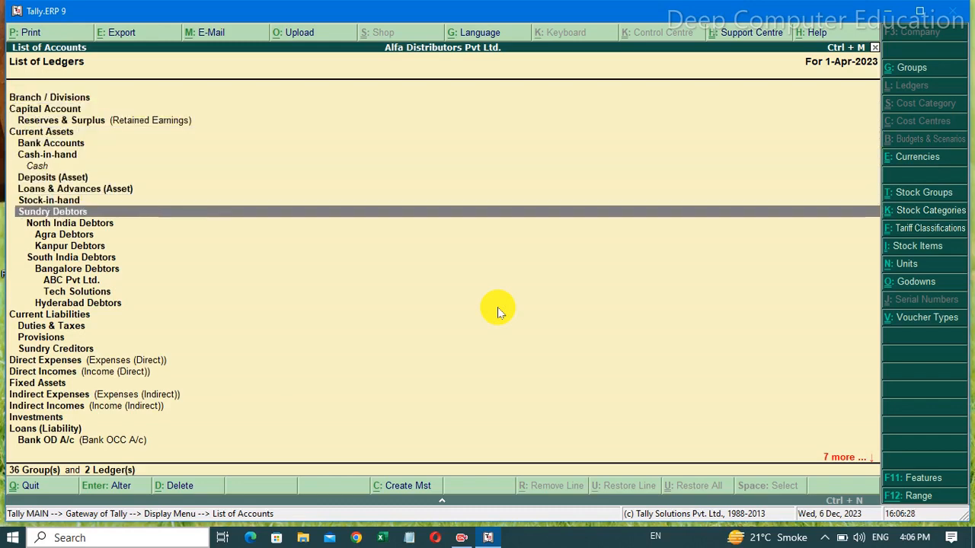
key(Down)
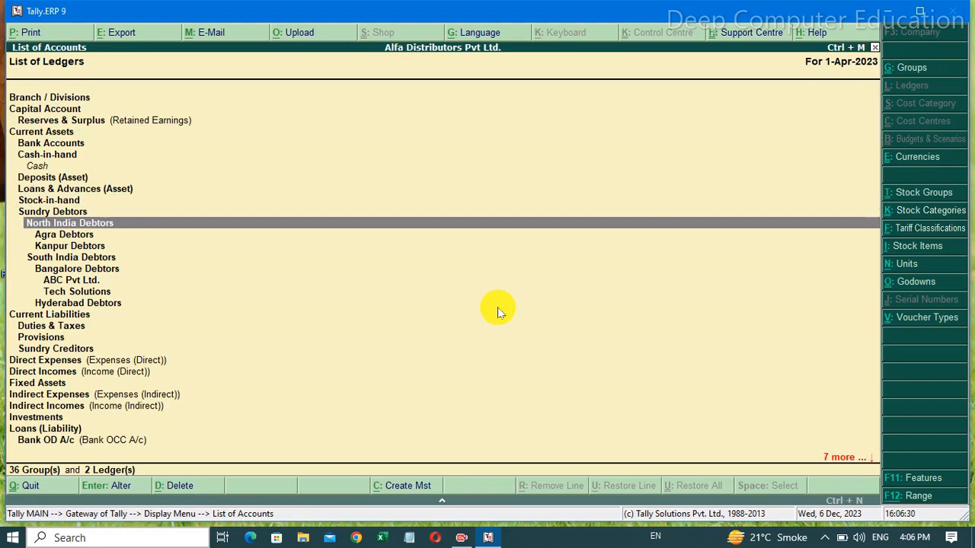
key(Down)
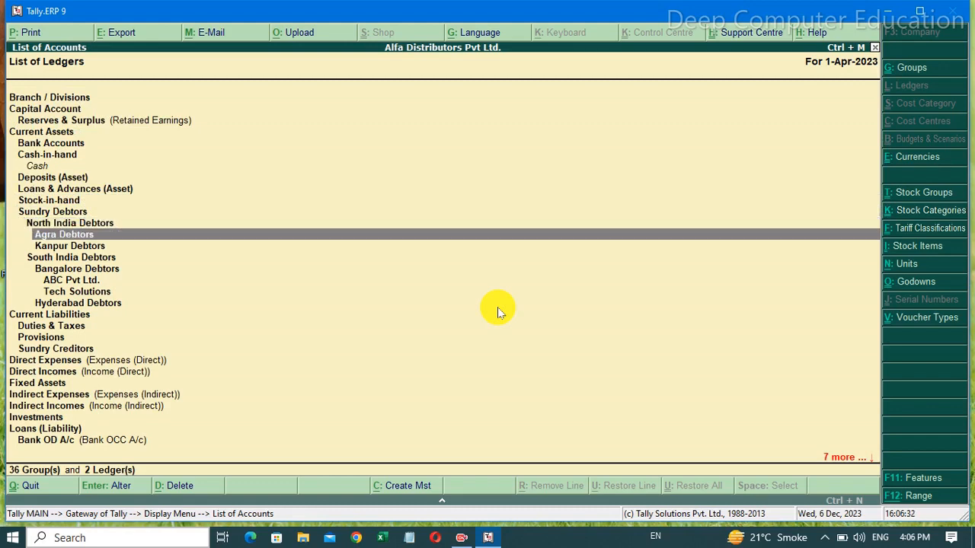
key(Down)
key(Down)
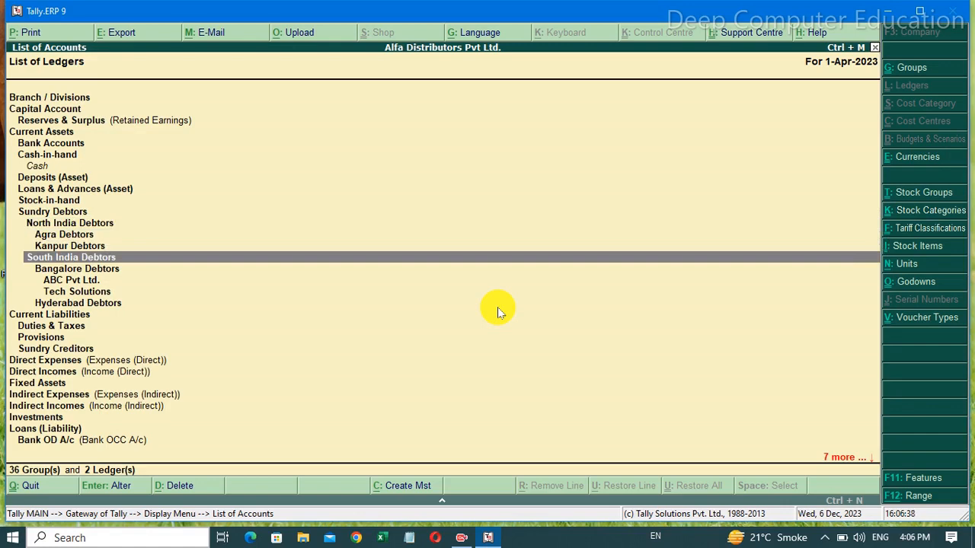
key(Down)
key(Down)
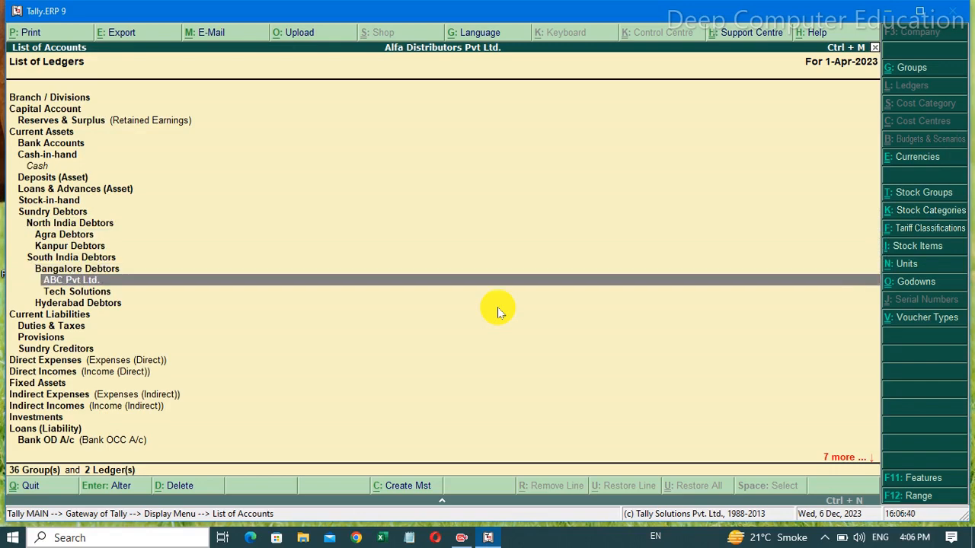
key(Down)
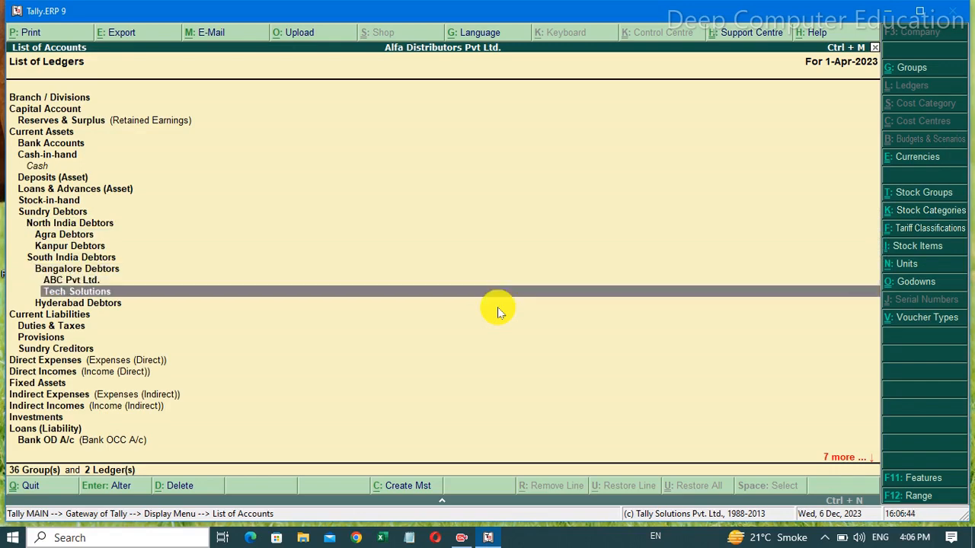
key(Down)
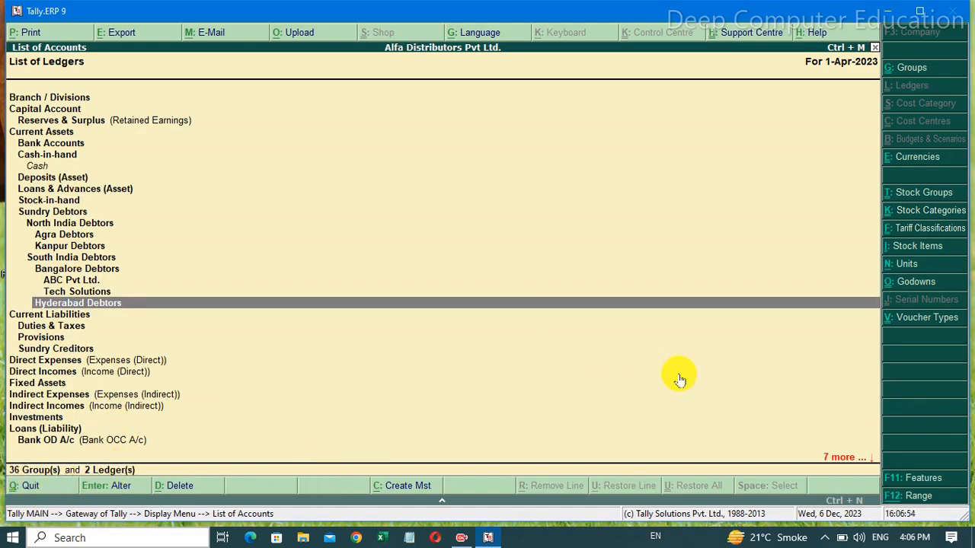
key(Escape)
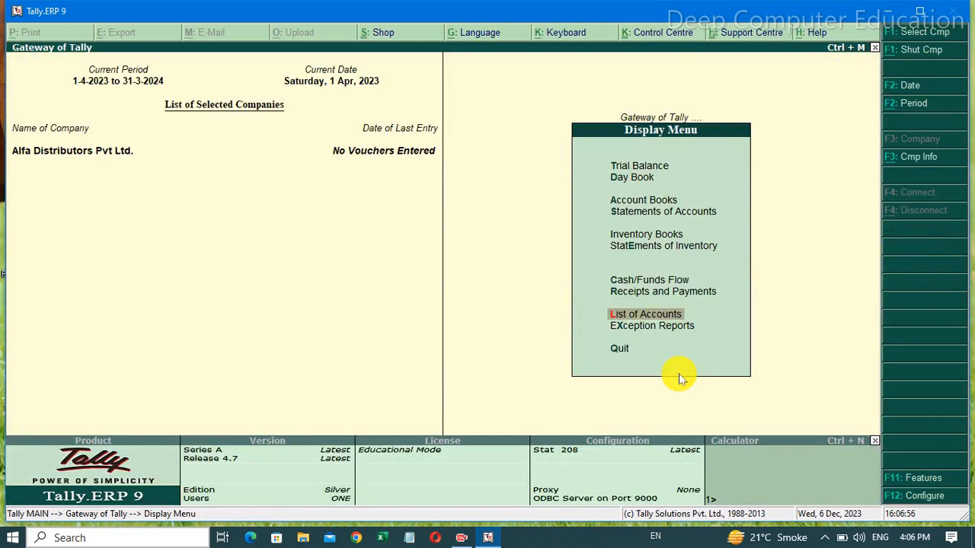
key(Escape)
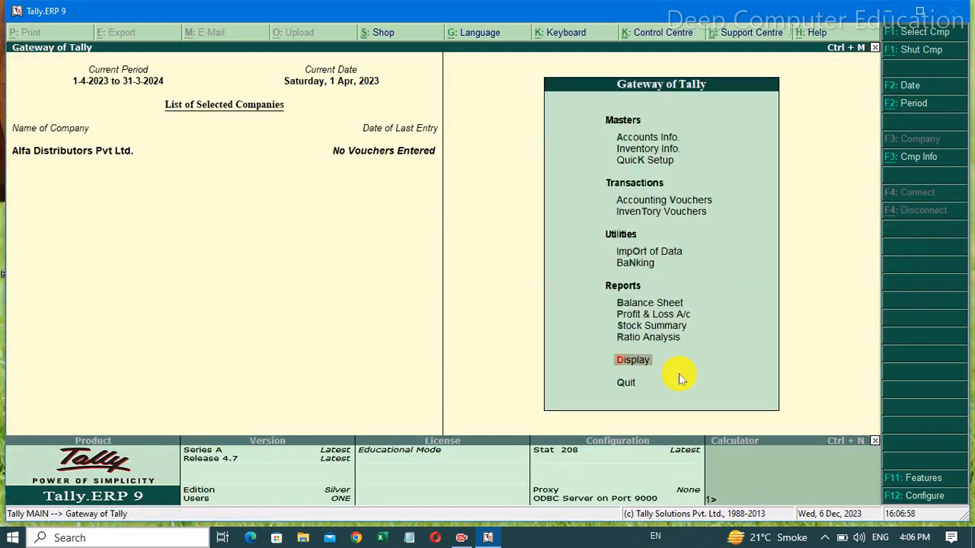
key(Up)
key(Up)
key(Up)
key(Up)
key(Up)
key(Up)
key(Up)
key(Up)
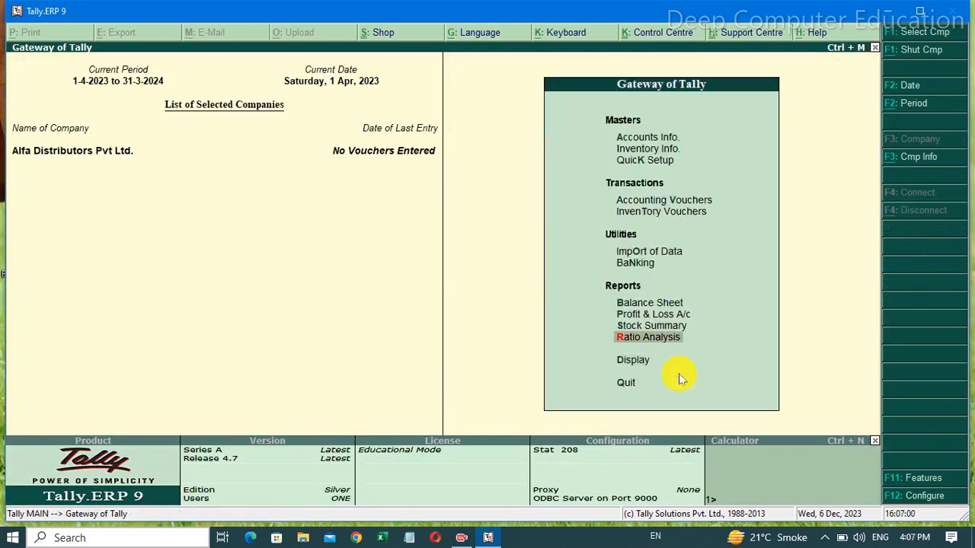
key(Up)
key(Up)
key(Up)
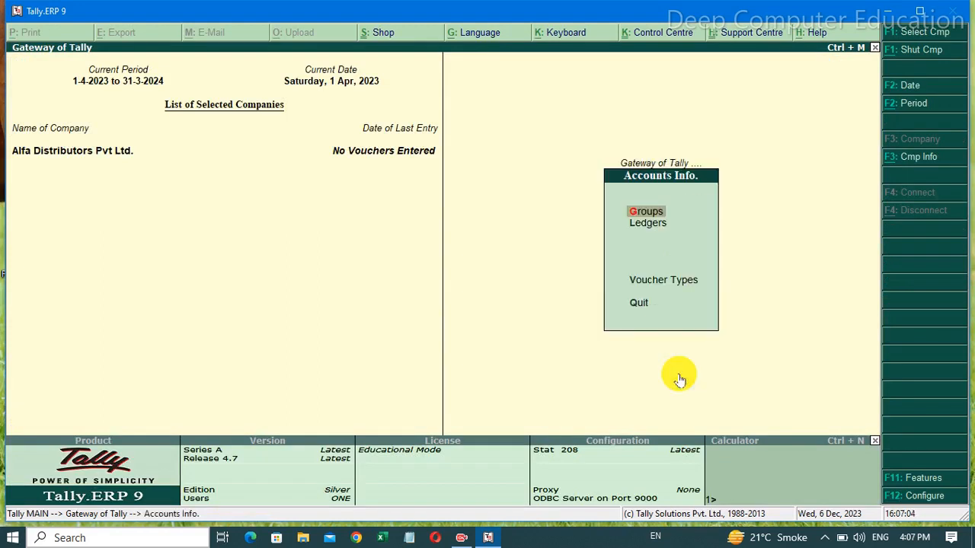
key(Return)
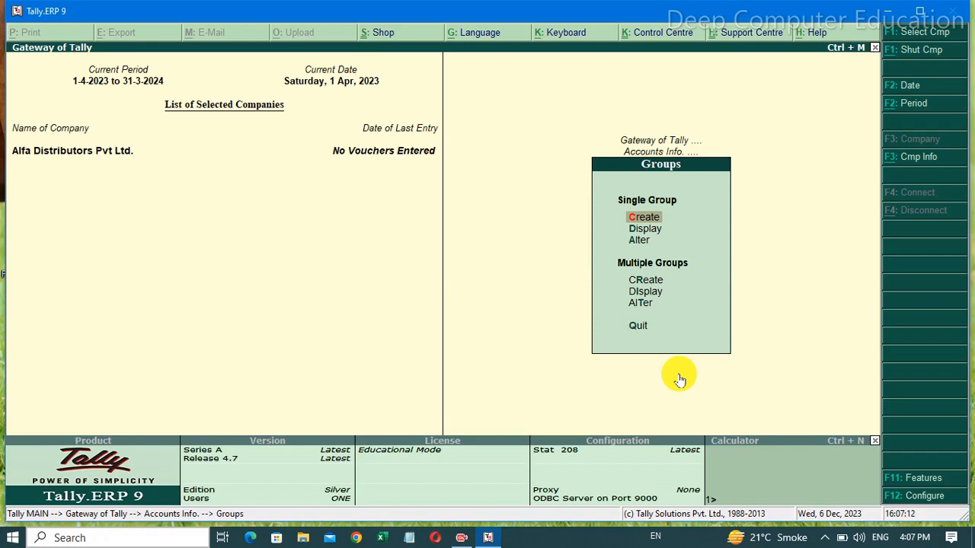
key(Escape)
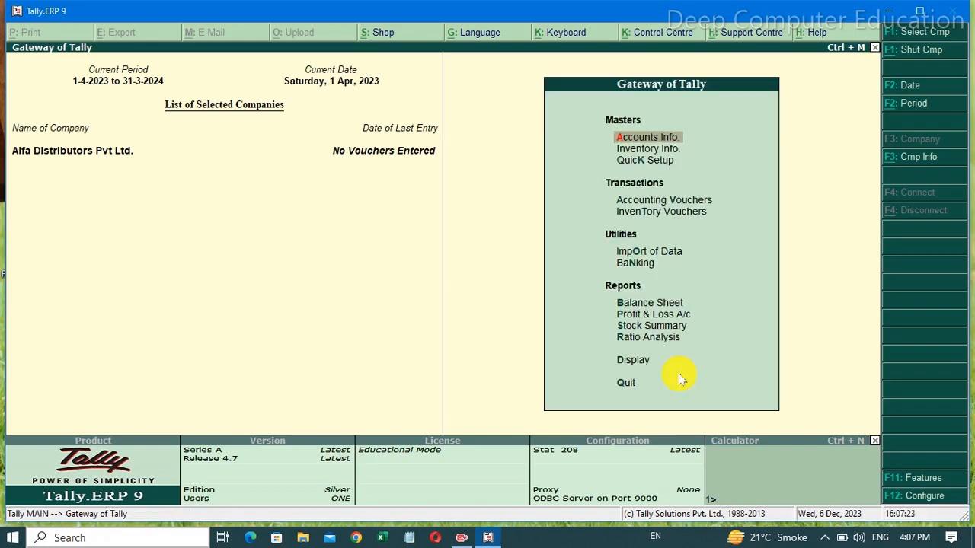